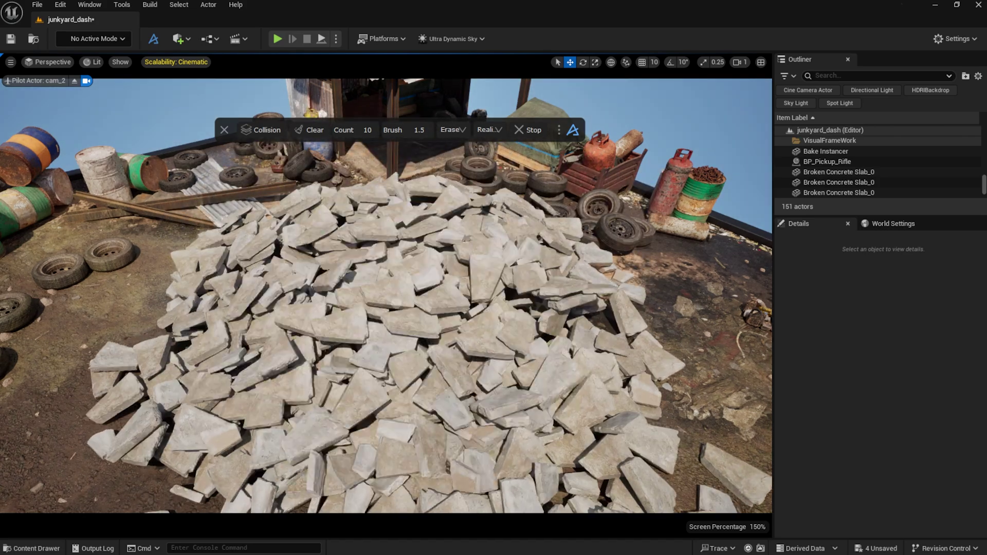
# - Push the concrete slabs away from the centre of their pile with Physics Paint, and reset the simulated tyres
pyautogui.click(432, 348)
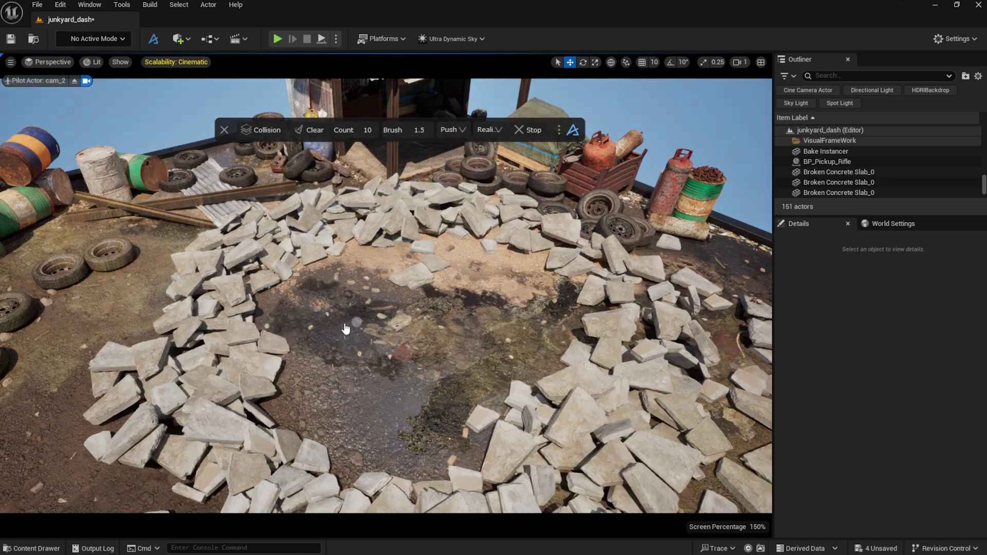
pyautogui.moveTo(346, 329)
pyautogui.mouseDown()
pyautogui.moveTo(262, 335)
pyautogui.moveTo(273, 324)
pyautogui.mouseUp()
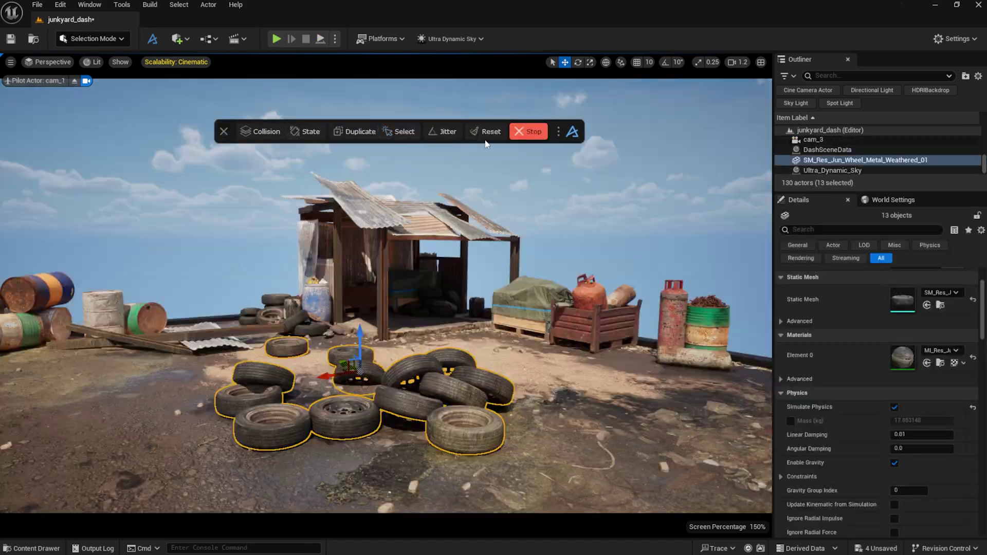
pyautogui.click(486, 132)
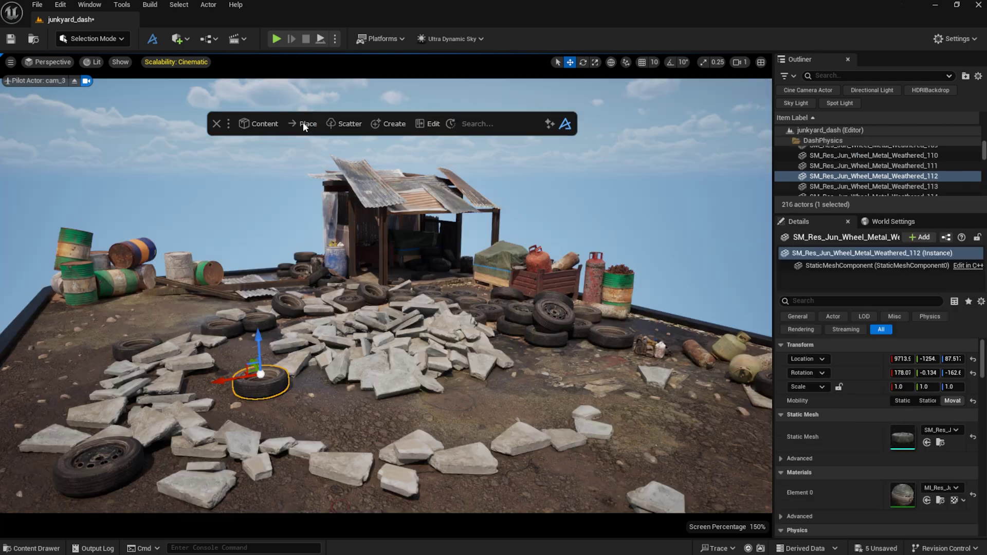
# - Start Physics Drop on the tyre beside the slab pile and slide it along X into the slabs
pyautogui.click(303, 123)
pyautogui.click(307, 196)
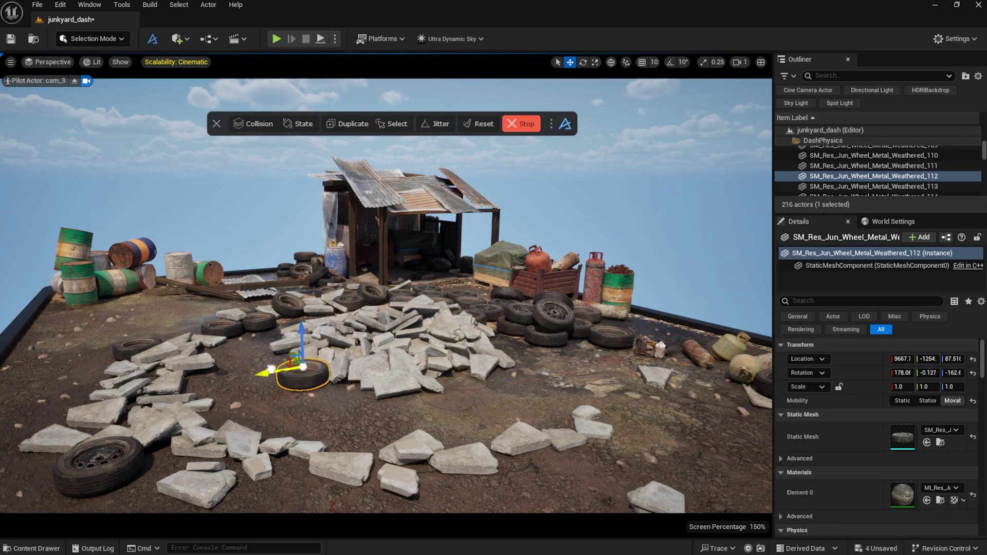
pyautogui.moveTo(216, 363); pyautogui.dragTo(400, 337)
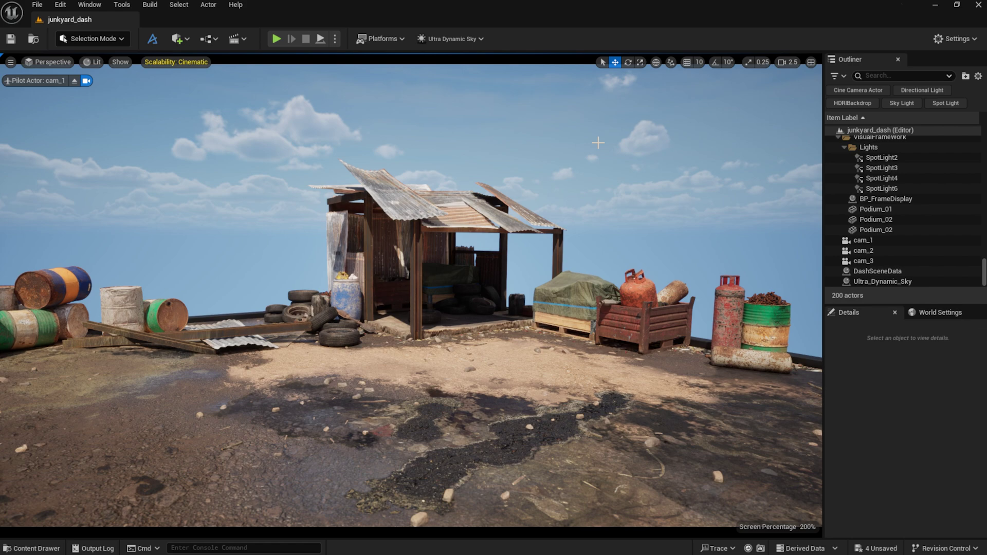
# - Open the Dash toolbar and reposition it over the sky above the shed
pyautogui.click(152, 39)
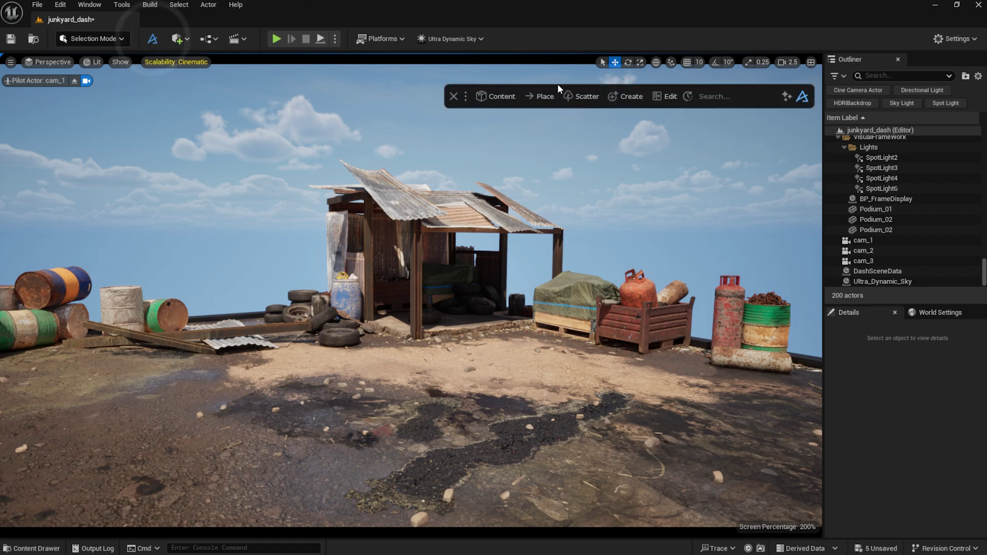
pyautogui.moveTo(388, 90); pyautogui.dragTo(359, 110)
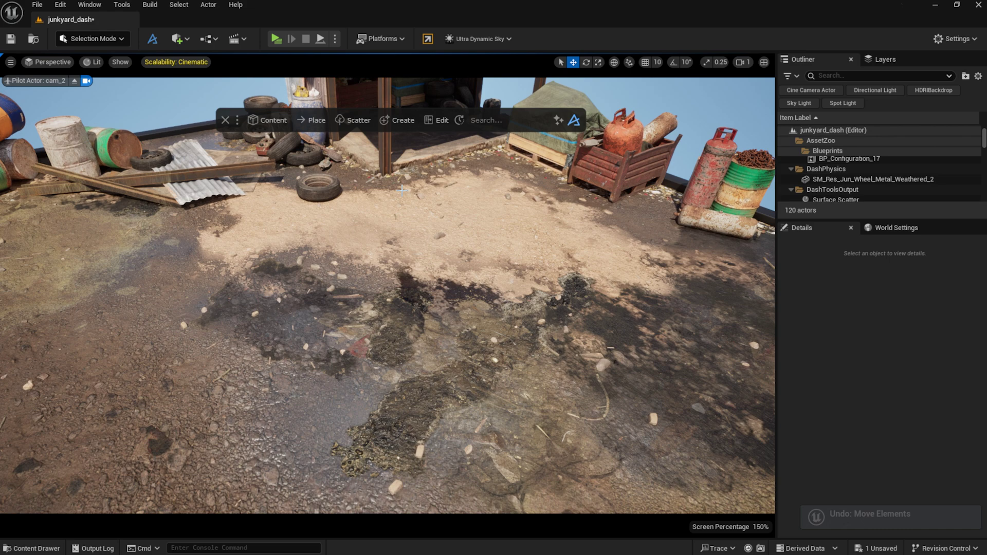
# - Move the tyre over the open ground in front of the shed and start Physics Drop on it
pyautogui.moveTo(301, 164); pyautogui.dragTo(435, 157)
pyautogui.click(320, 122)
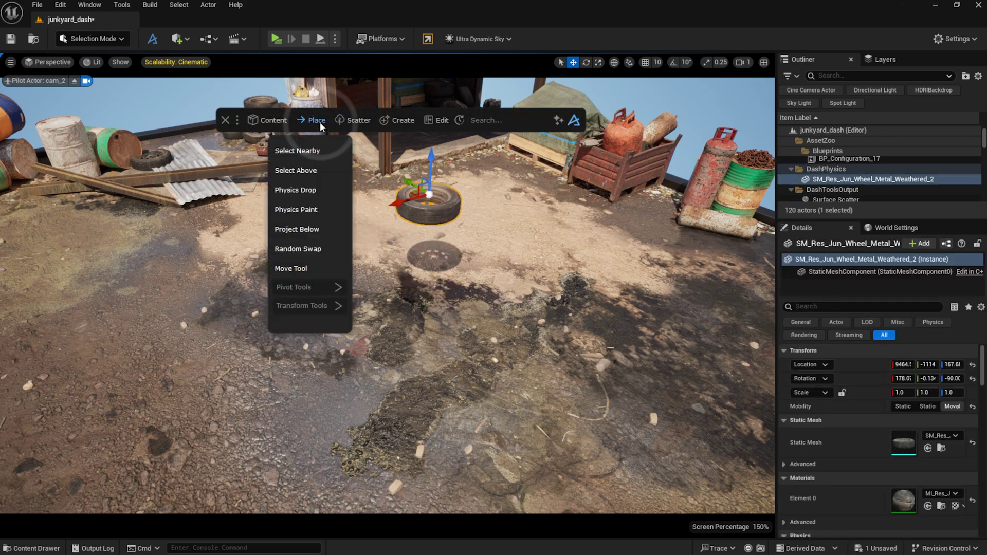
pyautogui.click(320, 189)
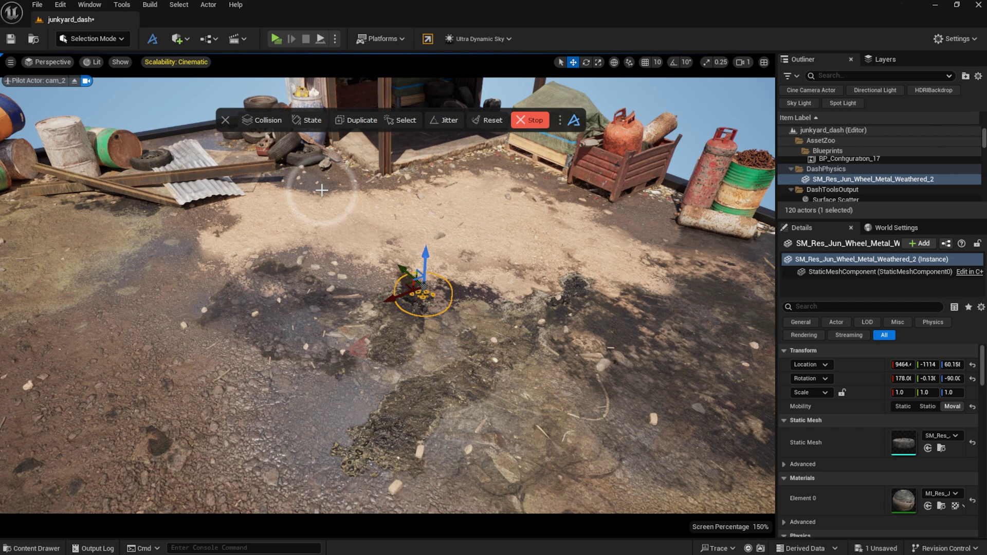
# - Change the tyre's physics simulation state and raise the tyre above the ground to a Z location of about 145
pyautogui.moveTo(425, 258); pyautogui.dragTo(445, 148)
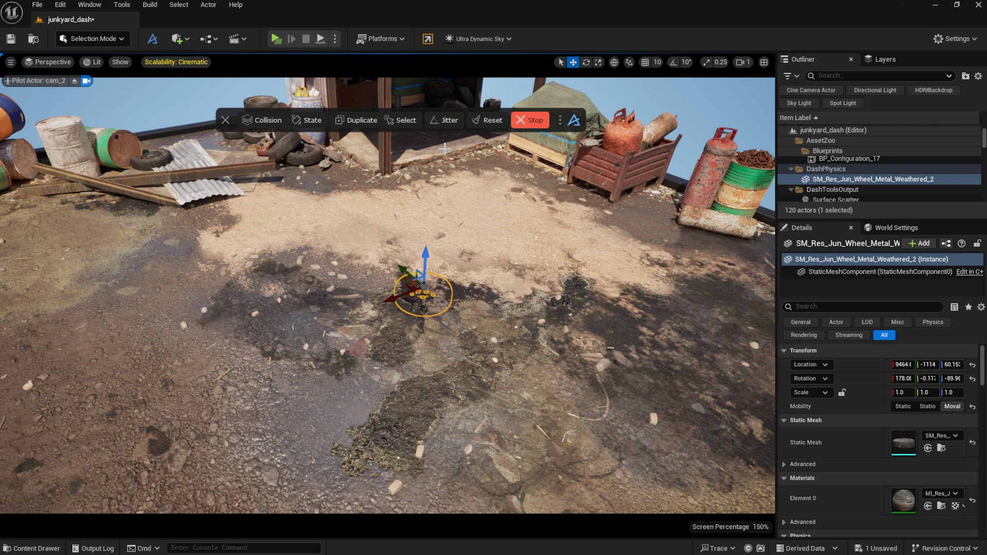
pyautogui.click(314, 123)
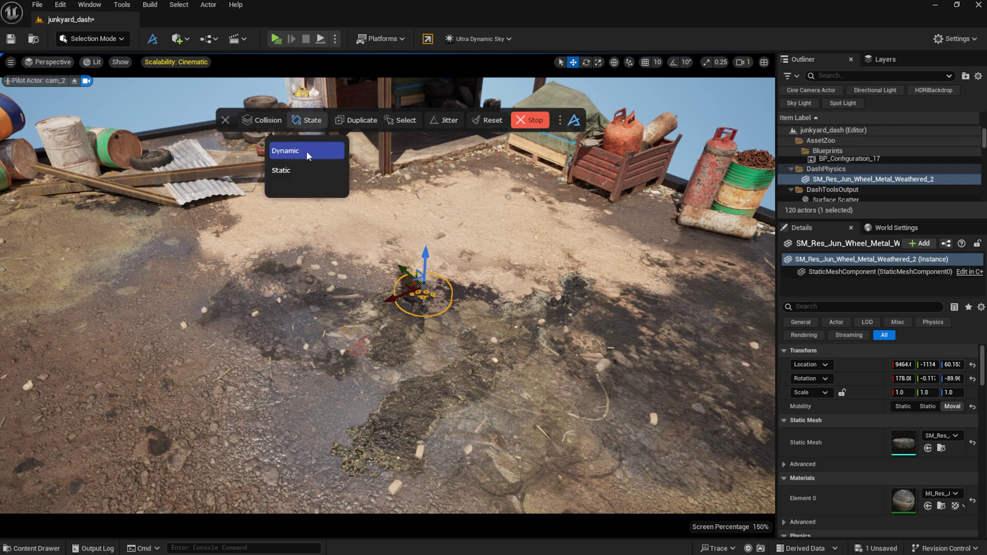
pyautogui.click(307, 150)
pyautogui.moveTo(425, 261); pyautogui.dragTo(430, 182)
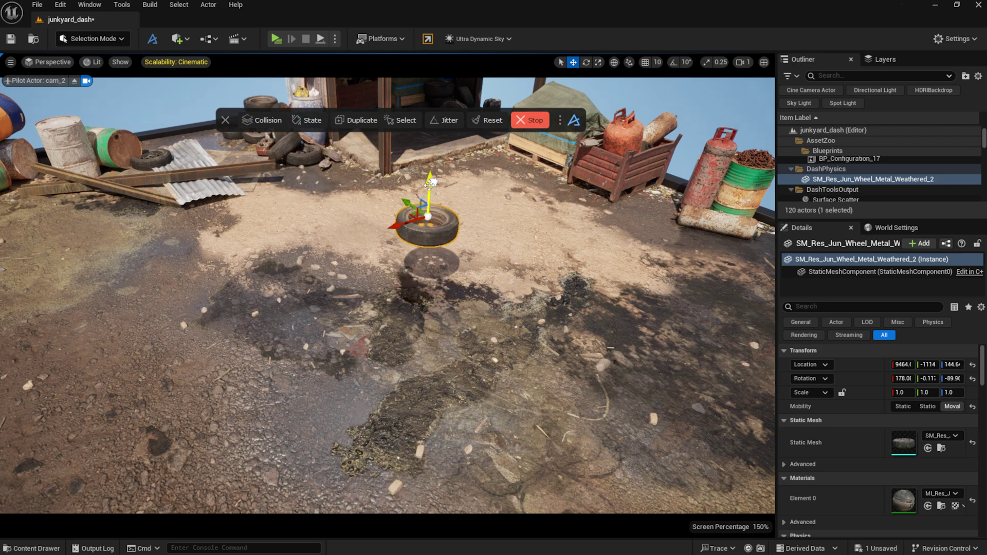
# - Set the collision of the junkyard ground mesh to Complex
pyautogui.click(363, 254)
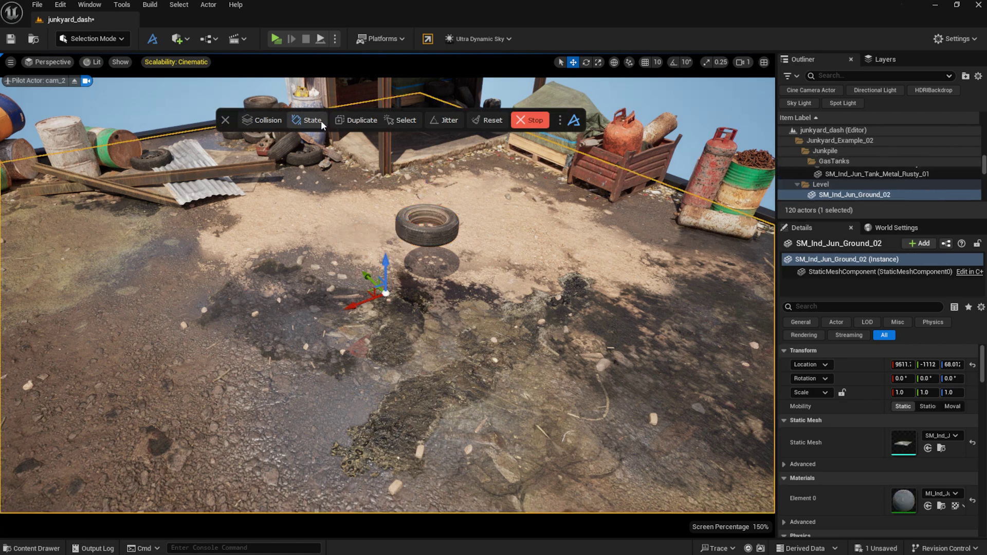
pyautogui.click(278, 120)
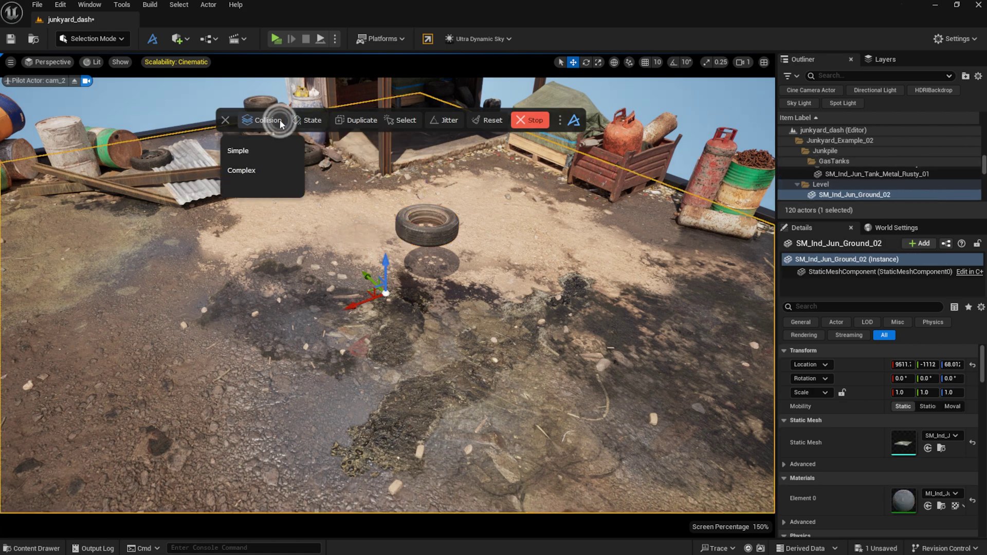
pyautogui.click(268, 167)
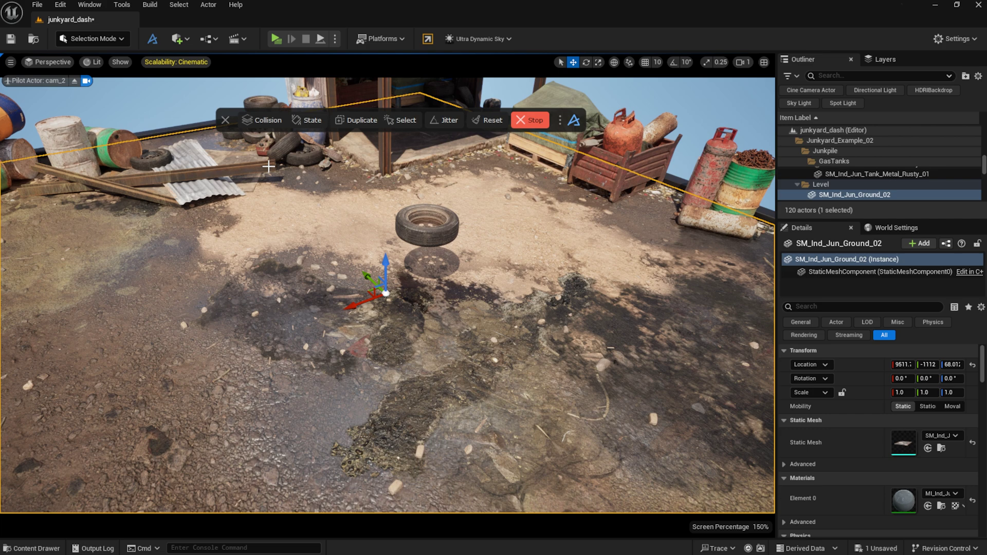
# - Set the physics state of the raised tyre to Dynamic
pyautogui.click(427, 232)
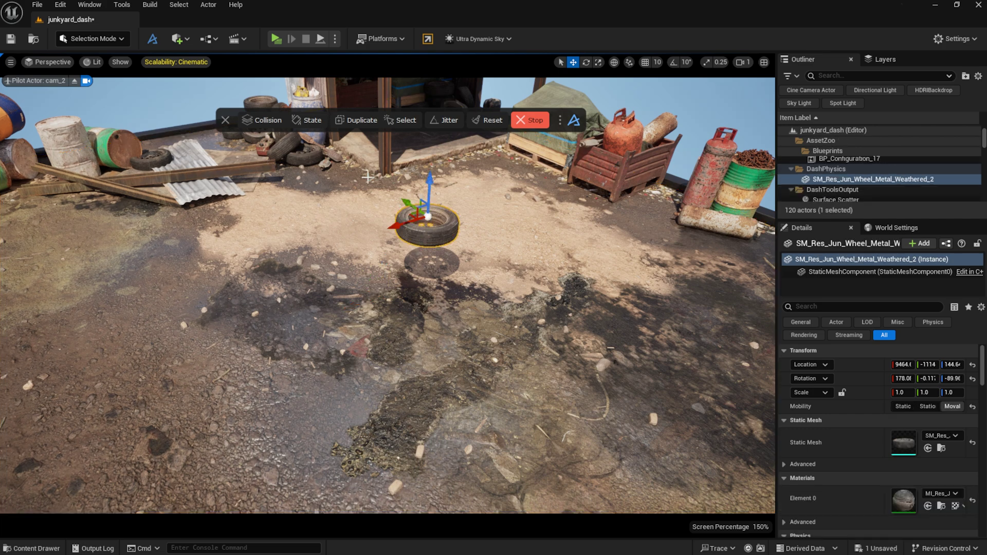
pyautogui.click(318, 121)
pyautogui.click(308, 150)
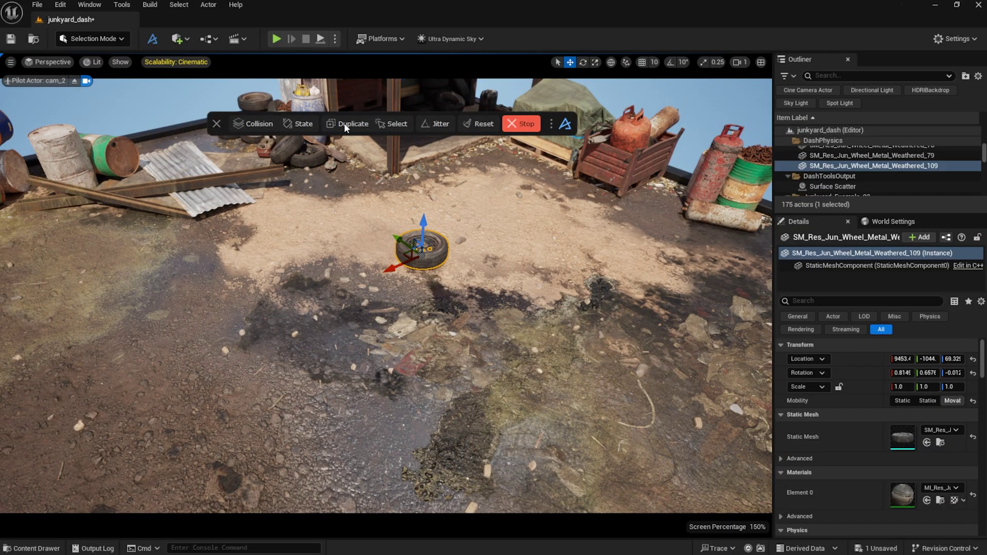
# - Duplicate the tyre repeatedly in the running physics simulation and jitter it to scatter the stack
pyautogui.click(350, 122)
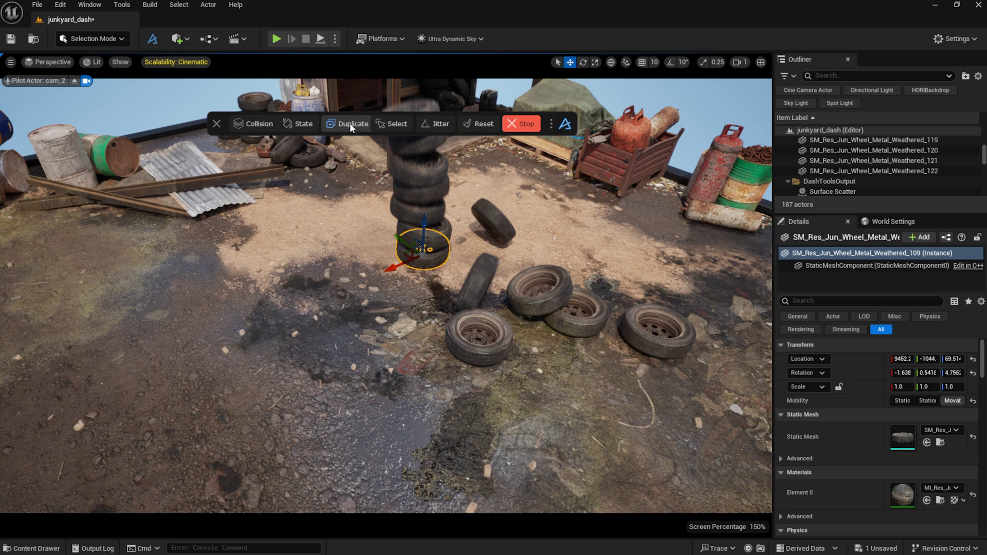
pyautogui.click(349, 123)
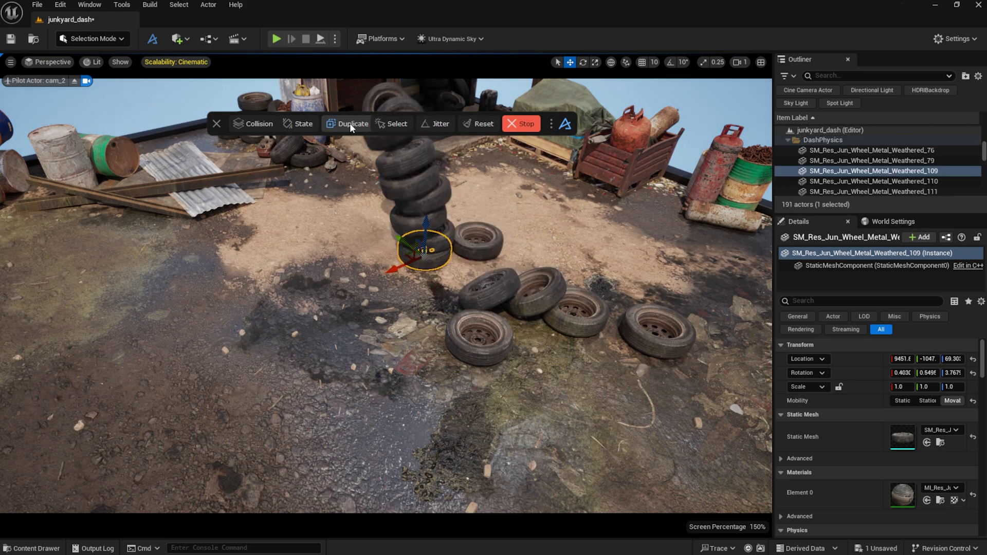
pyautogui.click(438, 124)
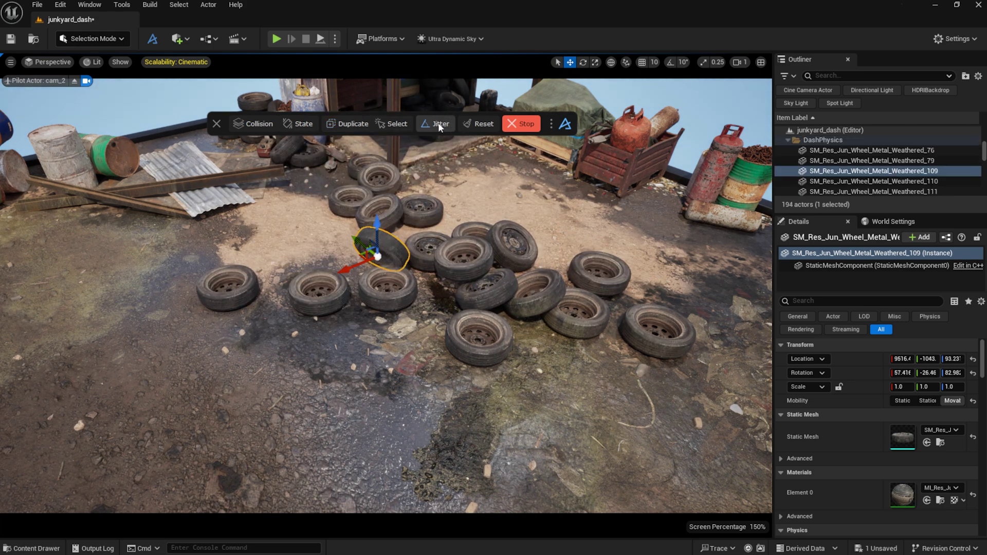
# - Add five neighbouring tyres to the selection and jitter all six together
pyautogui.keyDown('ctrl'); pyautogui.click(431, 245); pyautogui.keyUp('ctrl')
pyautogui.keyDown('ctrl'); pyautogui.click(464, 255); pyautogui.keyUp('ctrl')
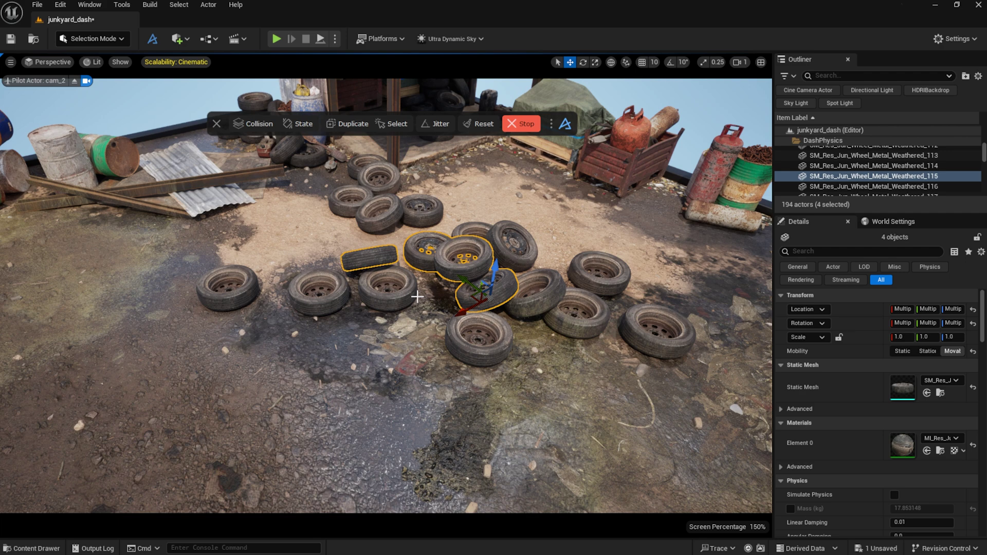
pyautogui.keyDown('ctrl'); pyautogui.click(401, 298); pyautogui.keyUp('ctrl')
pyautogui.keyDown('ctrl'); pyautogui.click(540, 309); pyautogui.keyUp('ctrl')
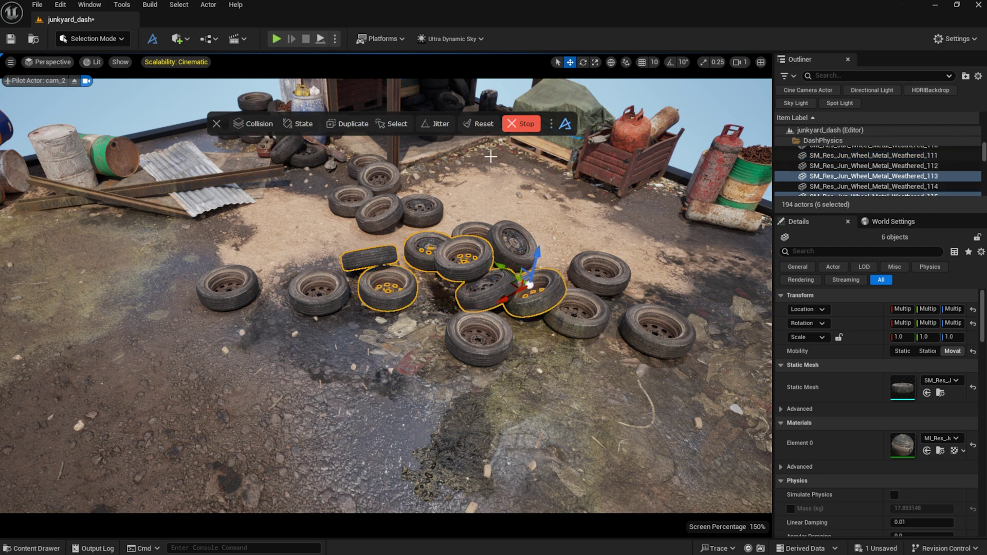
pyautogui.click(441, 124)
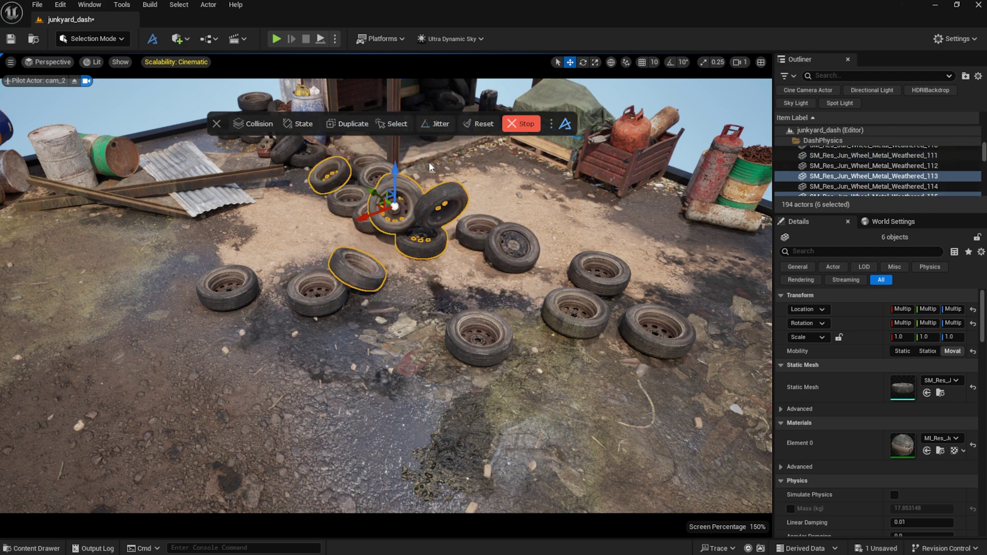
# - Select a single tyre and push it through the scattered tyres toward the rusty barrel side
pyautogui.moveTo(344, 247); pyautogui.dragTo(449, 269)
pyautogui.click(437, 237)
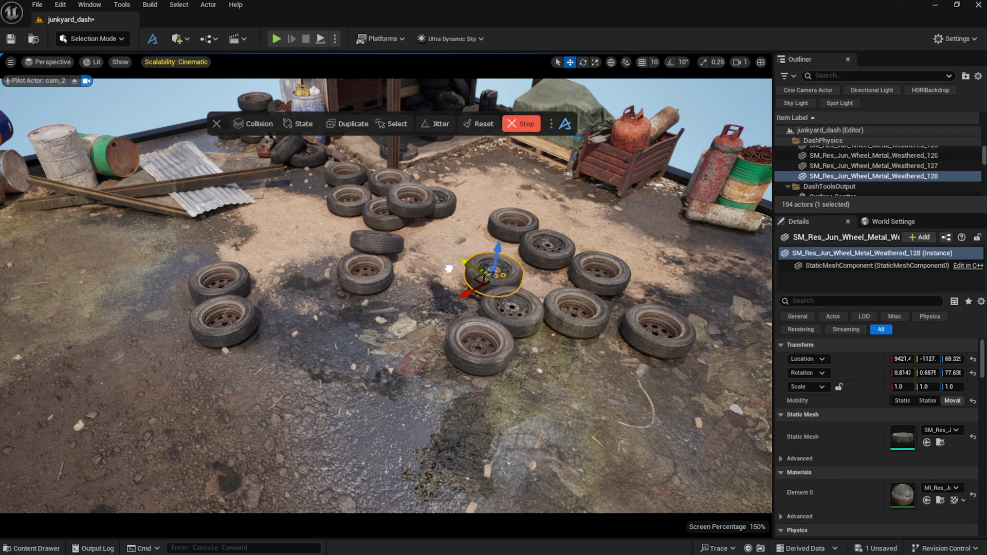
# - Add two more tyres to the selected one and duplicate all three repeatedly to build up the pile
pyautogui.keyDown('shift'); pyautogui.click(526, 309); pyautogui.keyUp('shift')
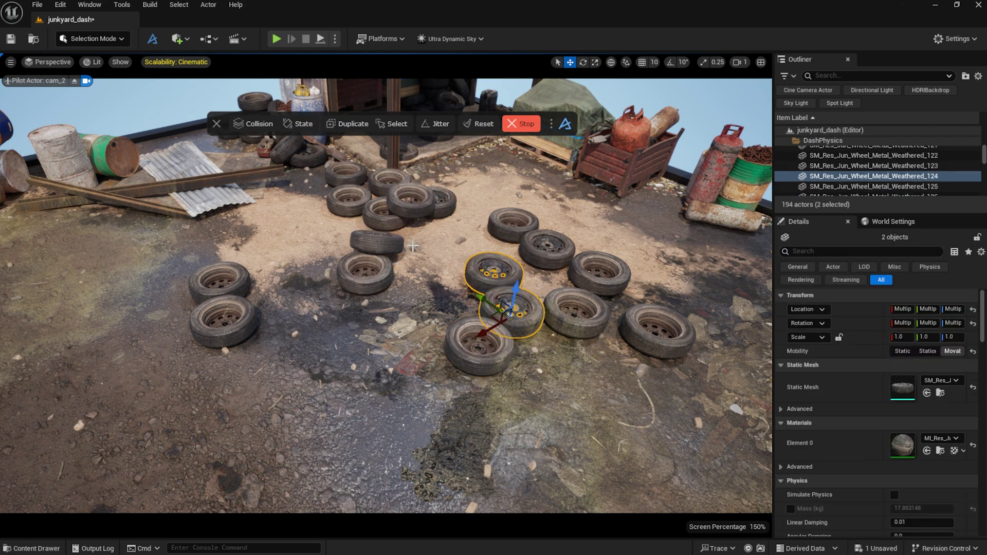
pyautogui.keyDown('shift'); pyautogui.click(410, 205); pyautogui.keyUp('shift')
pyautogui.click(357, 128)
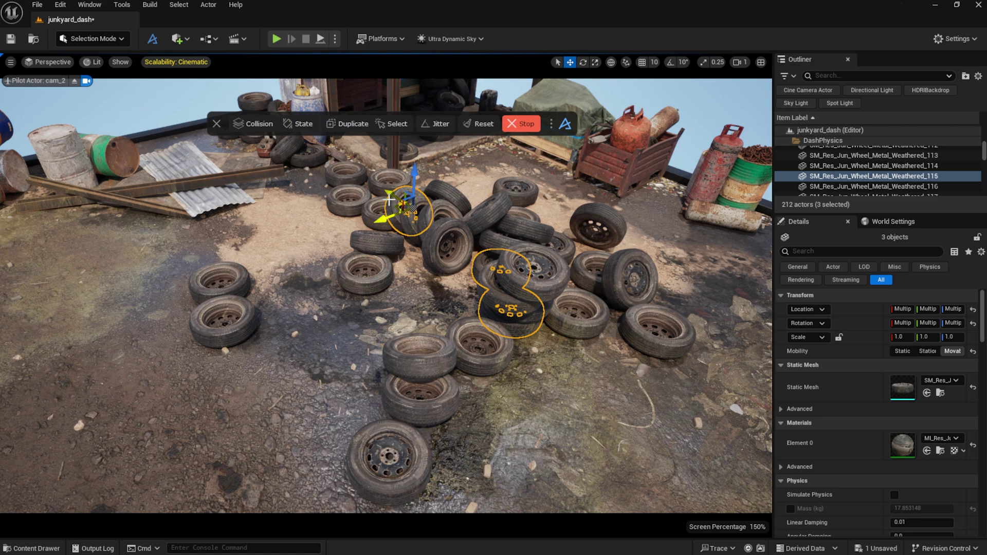
# - Move one tyre through the middle of the pile, stop the physics simulation, and clear the selection
pyautogui.click(441, 237)
pyautogui.moveTo(422, 236); pyautogui.dragTo(459, 264)
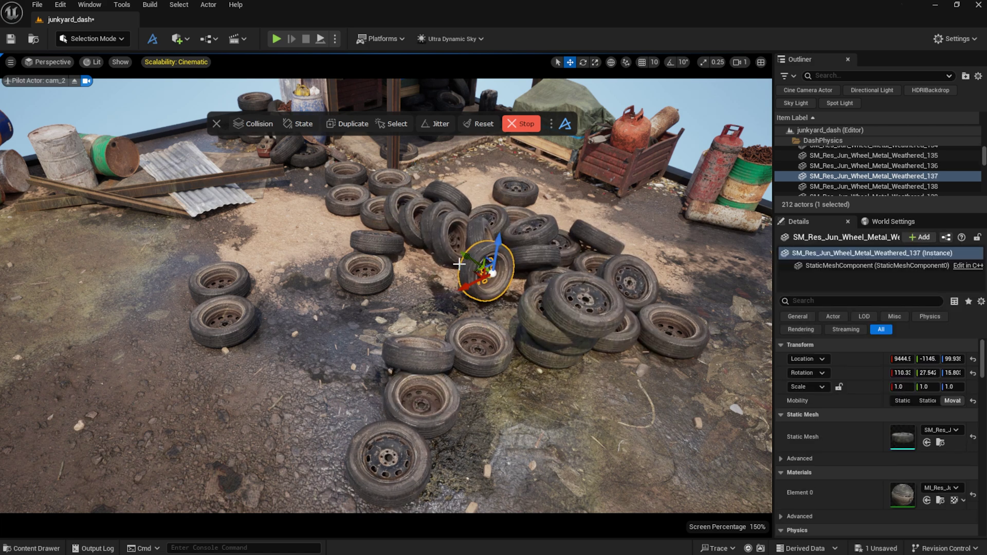
pyautogui.click(519, 127)
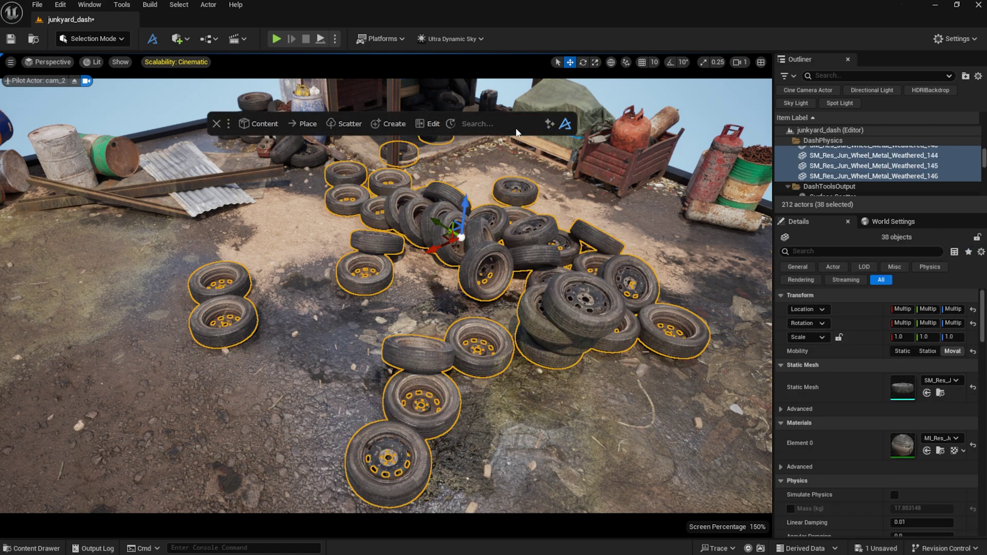
pyautogui.click(444, 274)
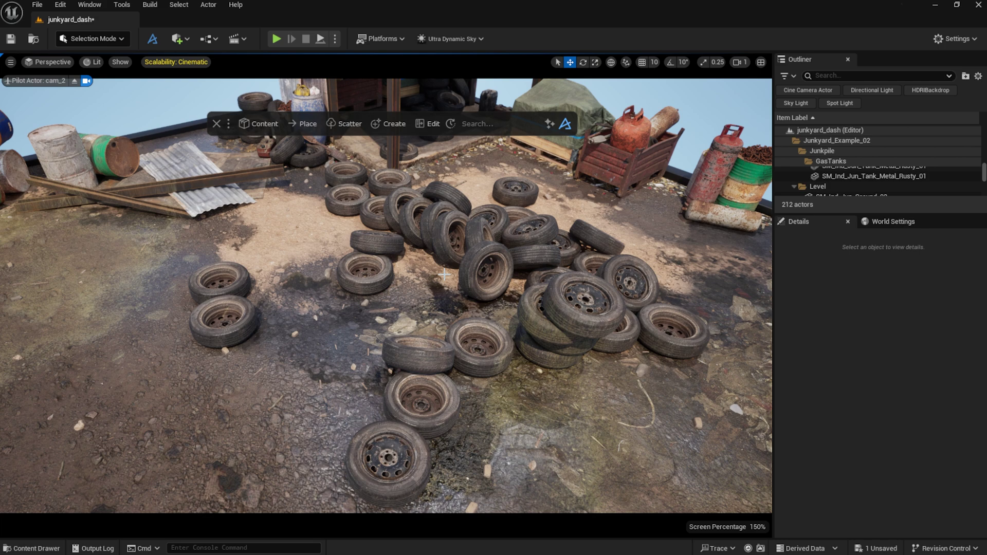
# - Select the flat tyre beside the pile, shift it slightly along X, and restart Physics Drop on it
pyautogui.click(475, 267)
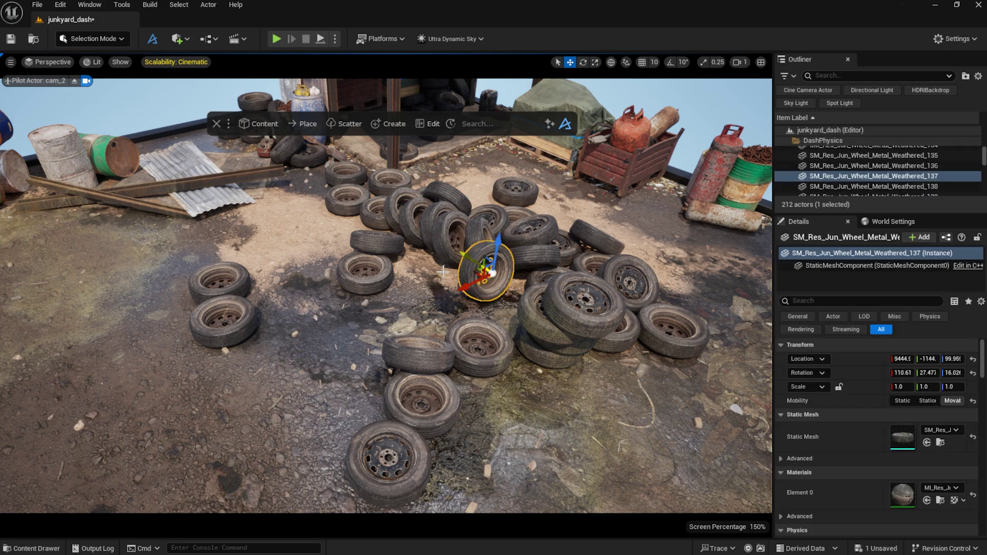
pyautogui.click(352, 278)
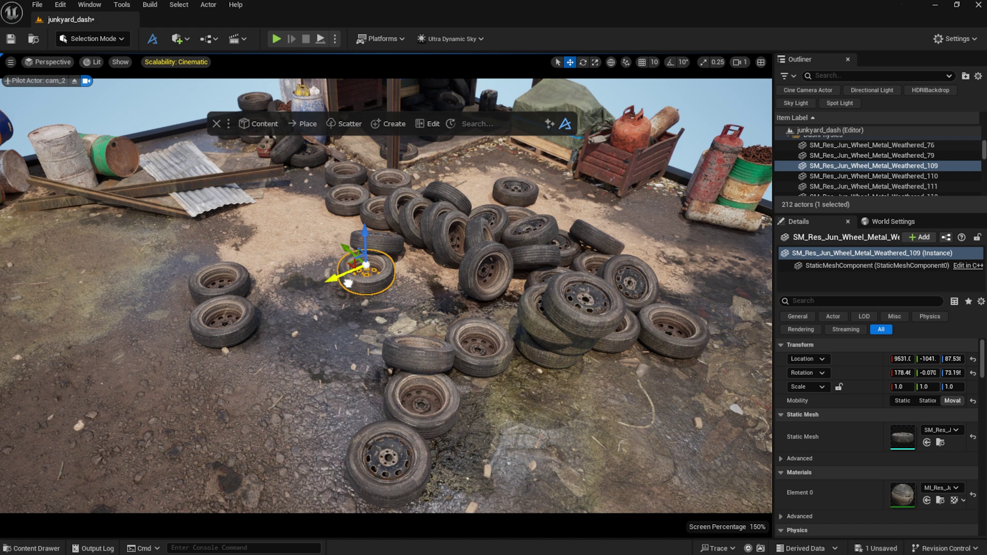
pyautogui.click(307, 124)
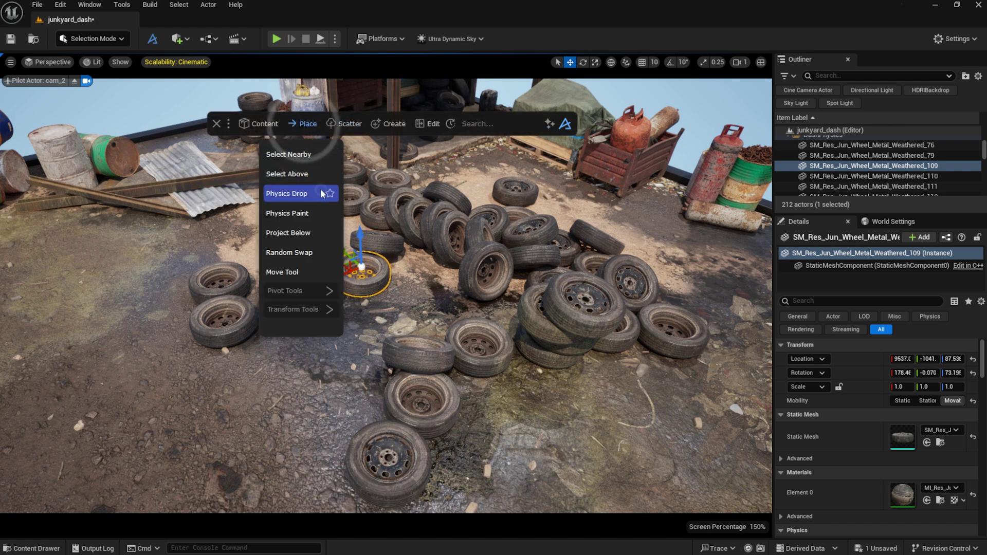
pyautogui.click(319, 189)
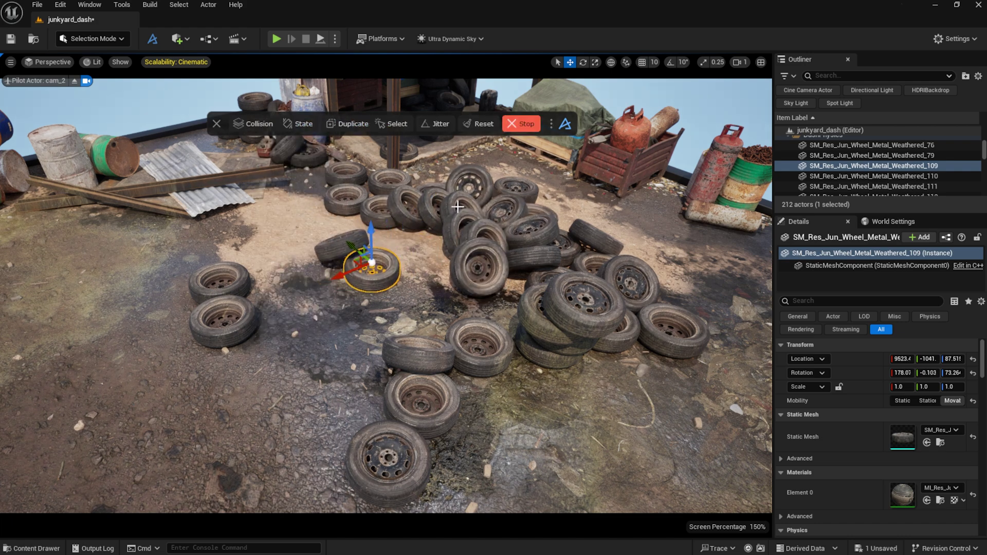
# - Slide another tyre out of the pile toward the flat tyre beside it and stop the physics simulation
pyautogui.click(443, 223)
pyautogui.moveTo(443, 222); pyautogui.dragTo(373, 256)
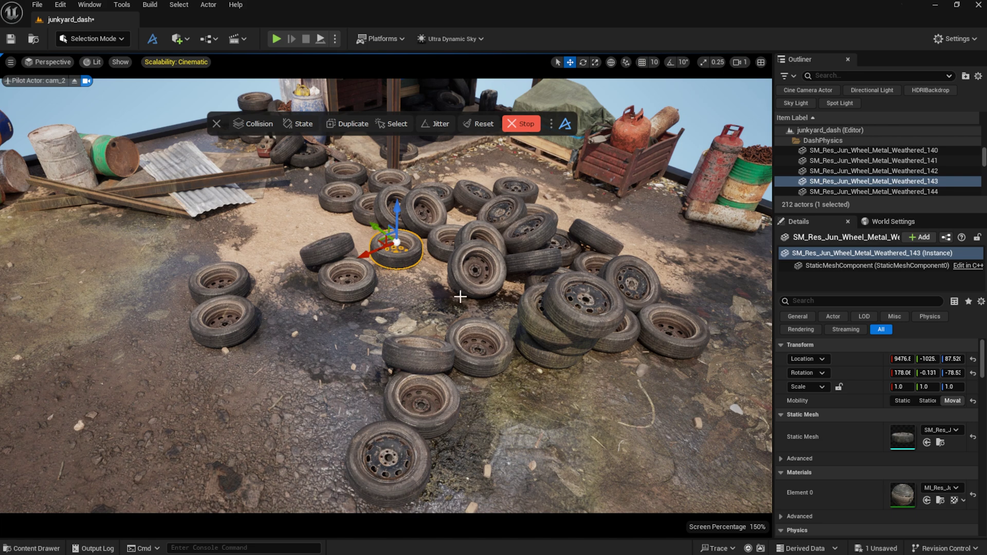
pyautogui.click(522, 124)
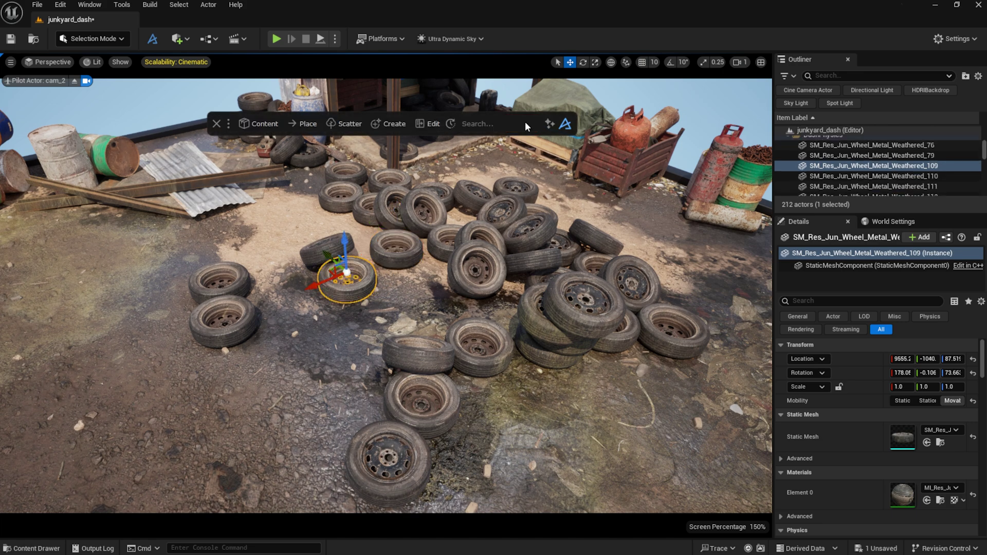
# - Open Dash's Content Browser and look through its asset sources, including Fab, Quixel (old), PolyHaven and IES Library
pyautogui.click(260, 124)
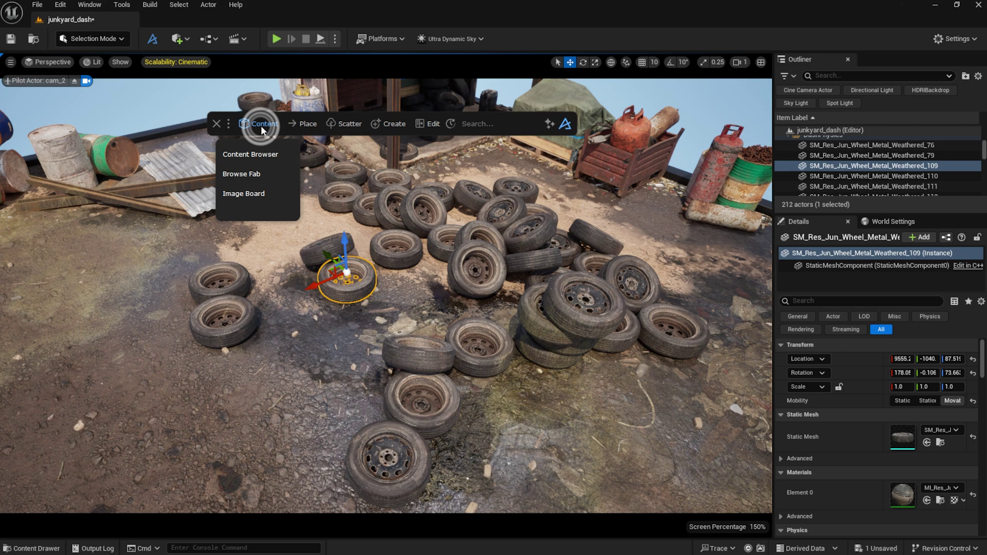
pyautogui.click(265, 156)
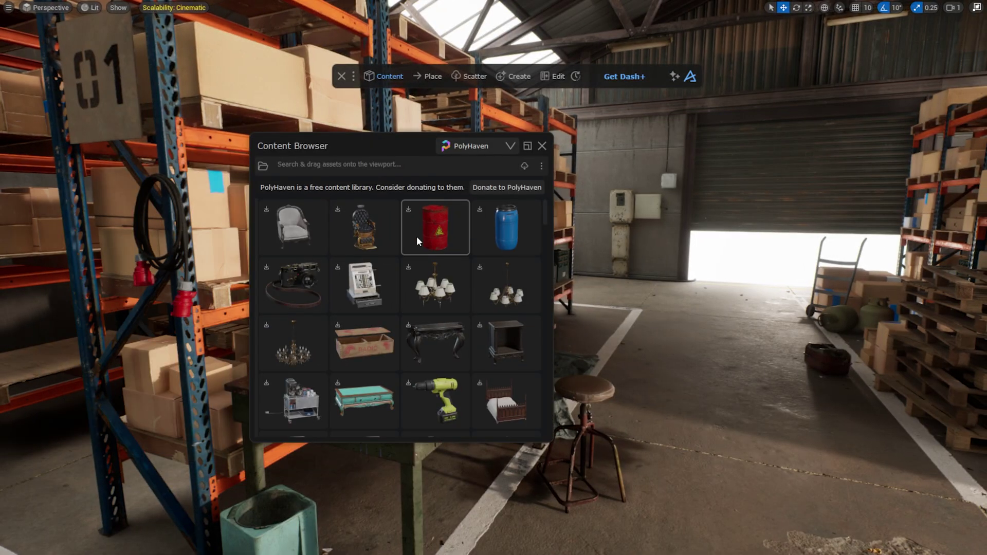
pyautogui.click(490, 146)
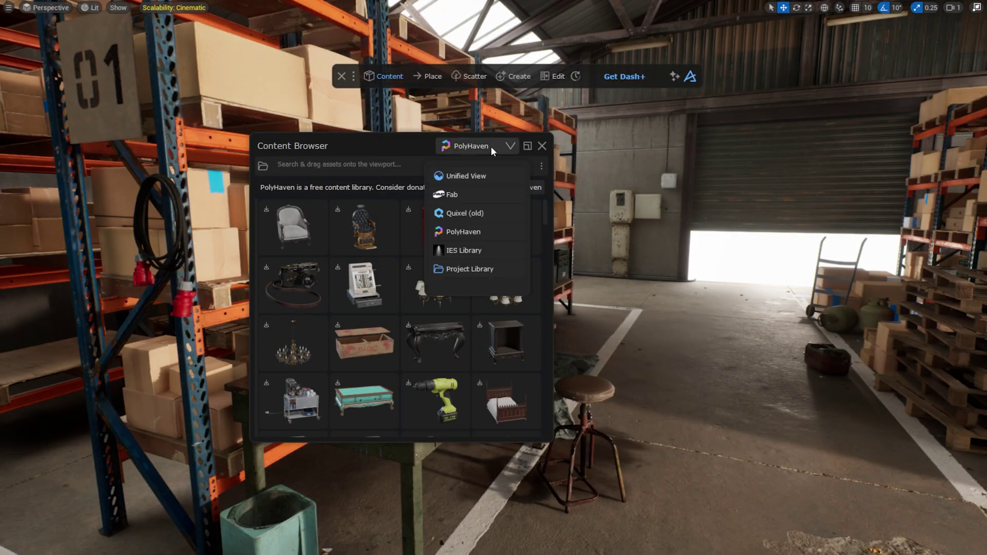
pyautogui.click(477, 194)
pyautogui.click(484, 146)
pyautogui.click(481, 213)
pyautogui.click(480, 146)
pyautogui.click(478, 195)
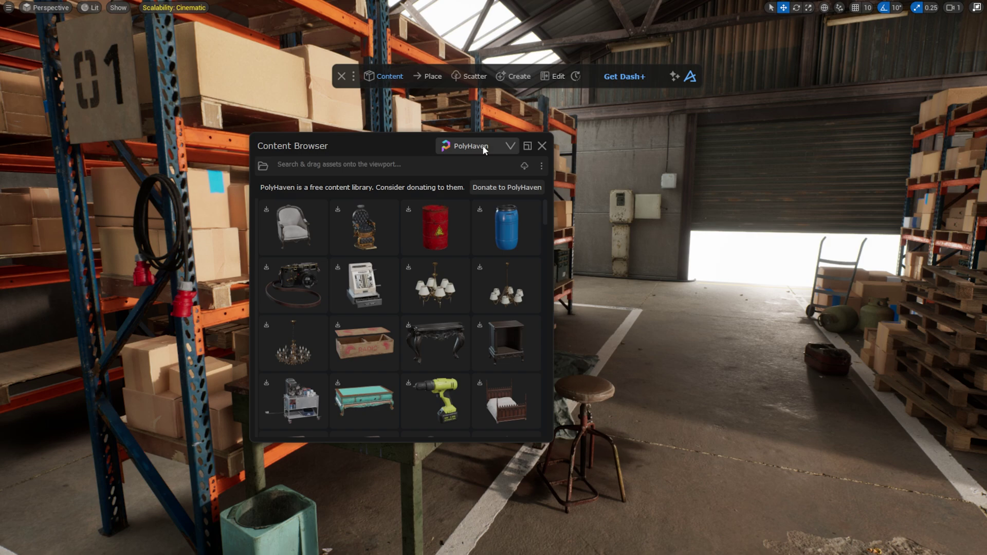
pyautogui.click(483, 146)
pyautogui.click(468, 248)
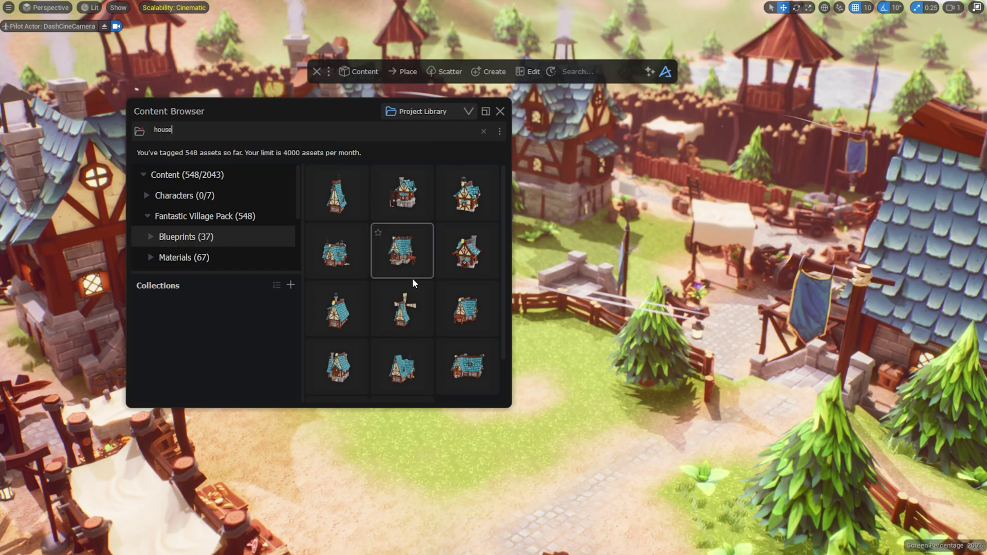
# - Browse the house assets in the Project Library and place one of the houses on the grass in the village scene
pyautogui.scroll(-1, 412, 279)
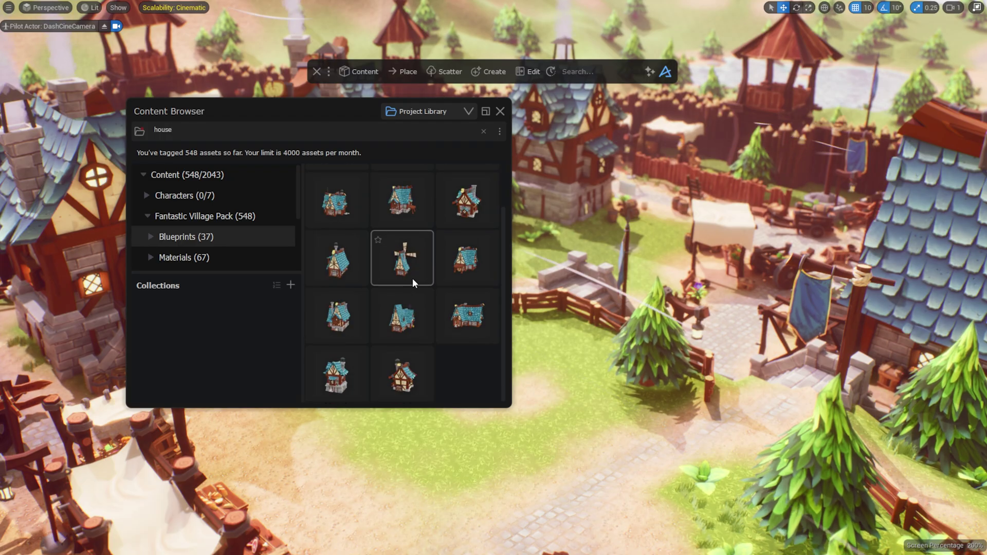
pyautogui.click(403, 374)
pyautogui.scroll(-4, 476, 357)
pyautogui.moveTo(476, 357); pyautogui.dragTo(500, 362)
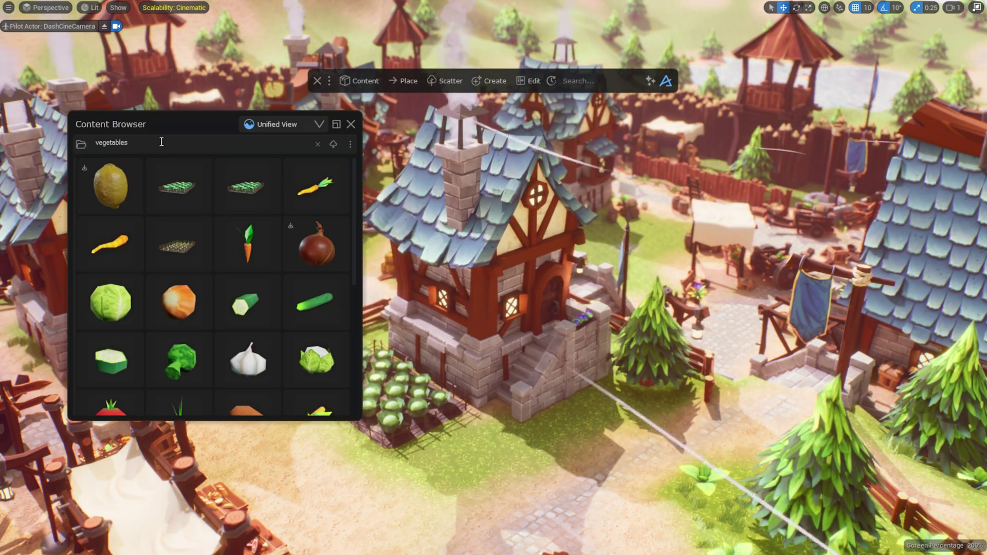
# - Search the Unified View for "orange" and select several of the matching assets
pyautogui.write('orange')
pyautogui.scroll(-3, 271, 279)
pyautogui.scroll(-3, 271, 281)
pyautogui.click(110, 324)
pyautogui.keyDown('shift'); pyautogui.click(249, 324); pyautogui.keyUp('shift')
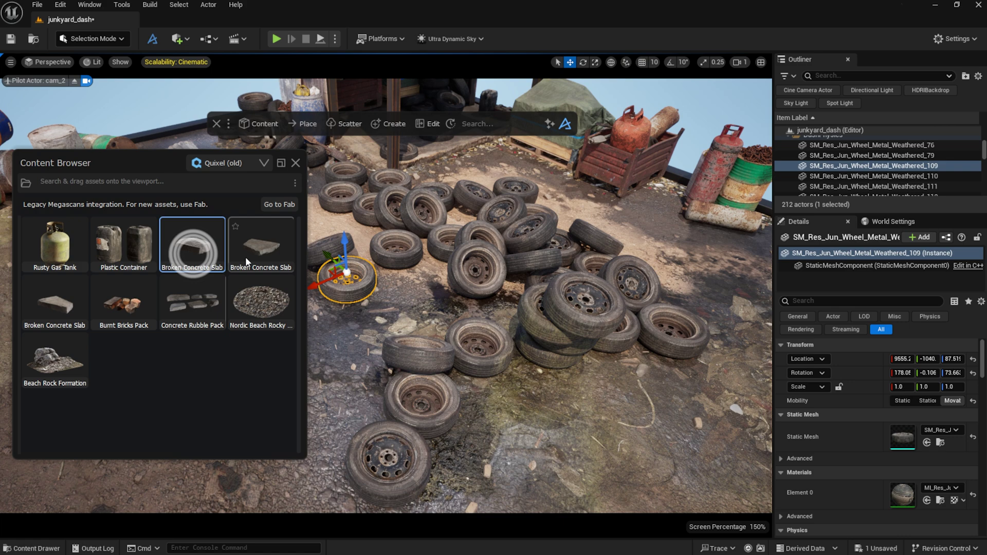
# - Select all three Broken Concrete Slab assets in the Quixel library and bring them into the scene with Physics Paint
pyautogui.keyDown('ctrl'); pyautogui.click(246, 256); pyautogui.keyUp('ctrl')
pyautogui.keyDown('ctrl'); pyautogui.click(71, 307); pyautogui.keyUp('ctrl')
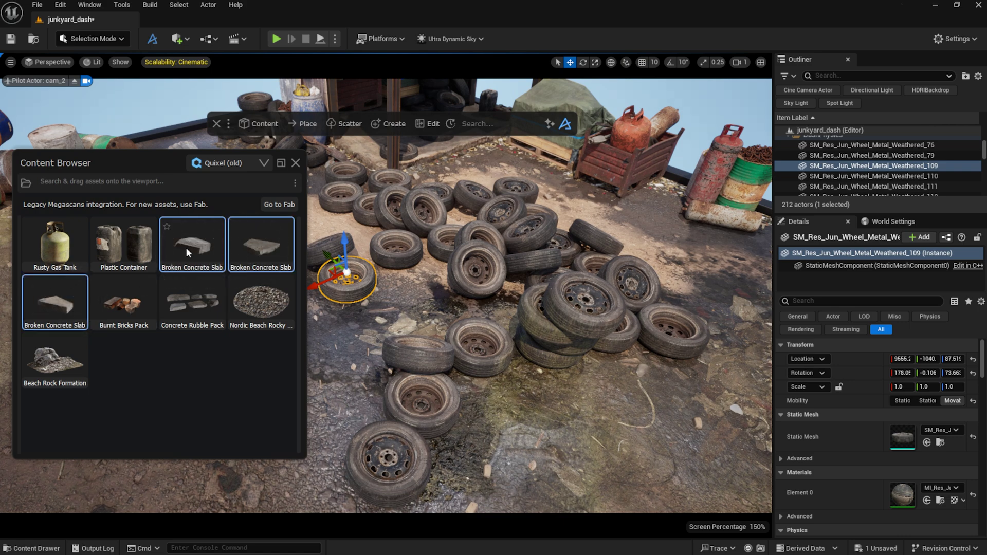
pyautogui.moveTo(186, 248); pyautogui.dragTo(406, 275)
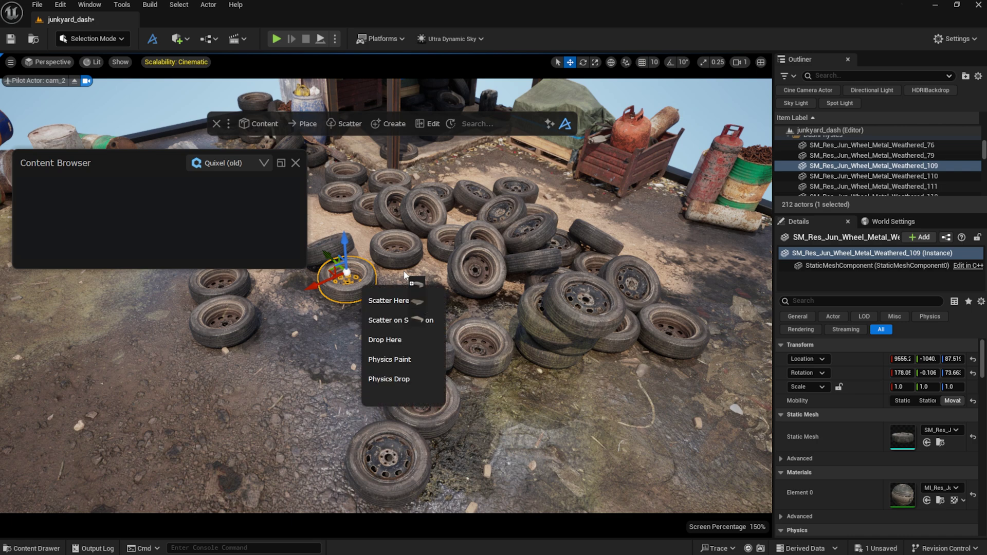
pyautogui.click(415, 359)
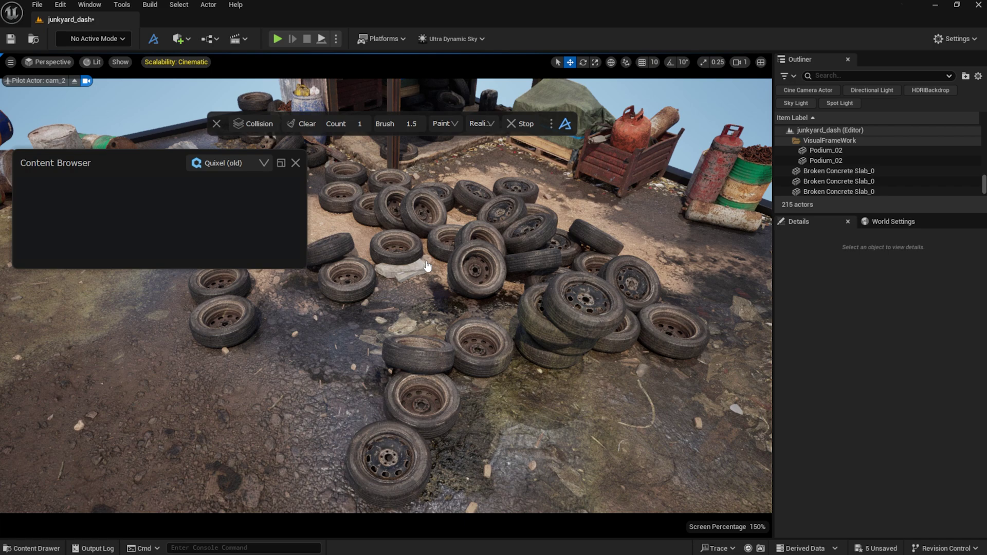
# - Paint concrete slabs among the tyres, building a central pile and a curved trail across the ground in front of the shed
pyautogui.moveTo(428, 266)
pyautogui.mouseDown()
pyautogui.moveTo(445, 238)
pyautogui.moveTo(406, 239)
pyautogui.moveTo(433, 288)
pyautogui.moveTo(446, 260)
pyautogui.moveTo(385, 280)
pyautogui.moveTo(450, 298)
pyautogui.moveTo(463, 258)
pyautogui.moveTo(409, 266)
pyautogui.mouseUp()
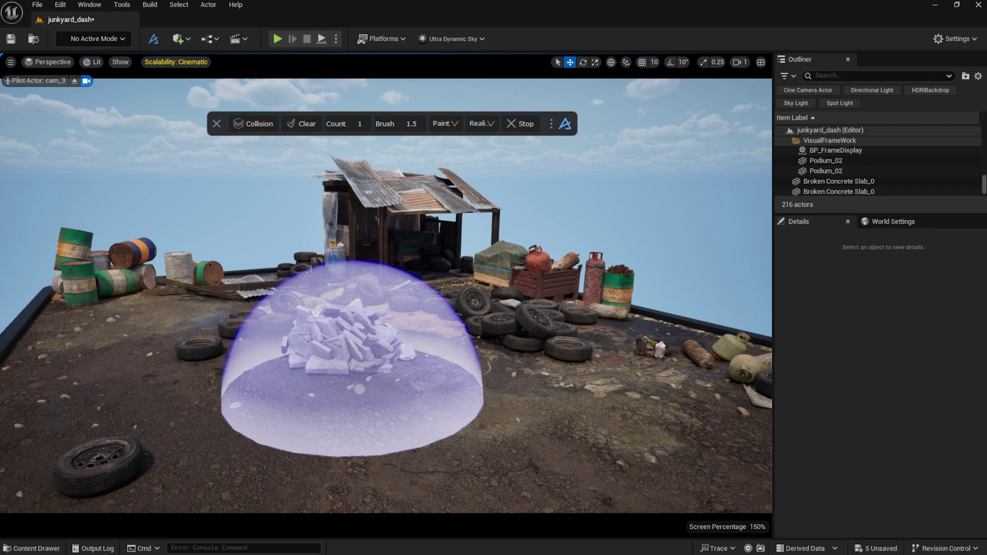
pyautogui.moveTo(360, 390)
pyautogui.mouseDown()
pyautogui.moveTo(386, 350)
pyautogui.moveTo(358, 361)
pyautogui.moveTo(354, 393)
pyautogui.mouseUp()
pyautogui.moveTo(379, 360)
pyautogui.mouseDown()
pyautogui.moveTo(294, 379)
pyautogui.moveTo(352, 372)
pyautogui.moveTo(340, 365)
pyautogui.mouseUp()
pyautogui.moveTo(495, 336)
pyautogui.mouseDown()
pyautogui.moveTo(369, 379)
pyautogui.moveTo(399, 348)
pyautogui.mouseUp()
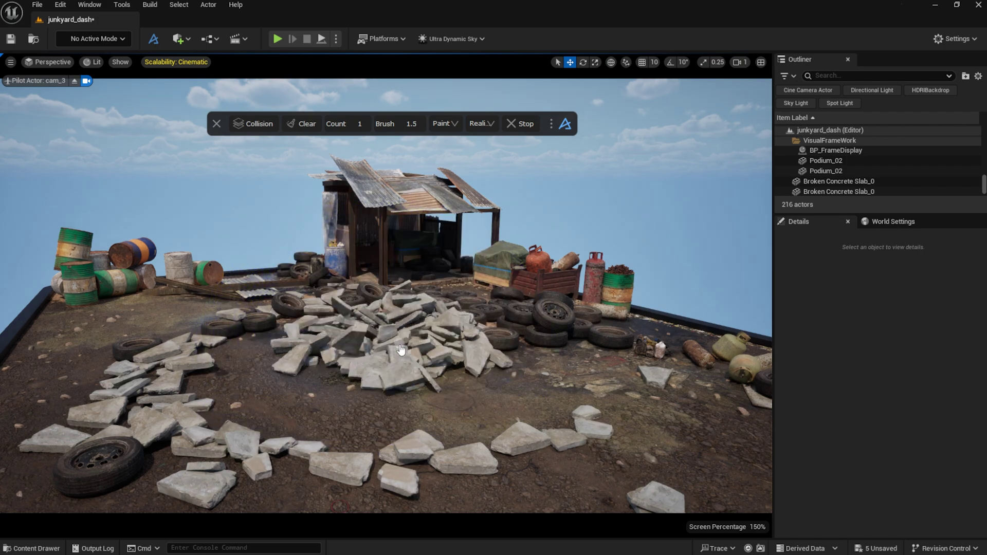
# - Run Physics Drop on the tyre in front of the slab pile and slide it through the slabs toward the other tyres
pyautogui.hotkey('shift', '1')
pyautogui.click(497, 342)
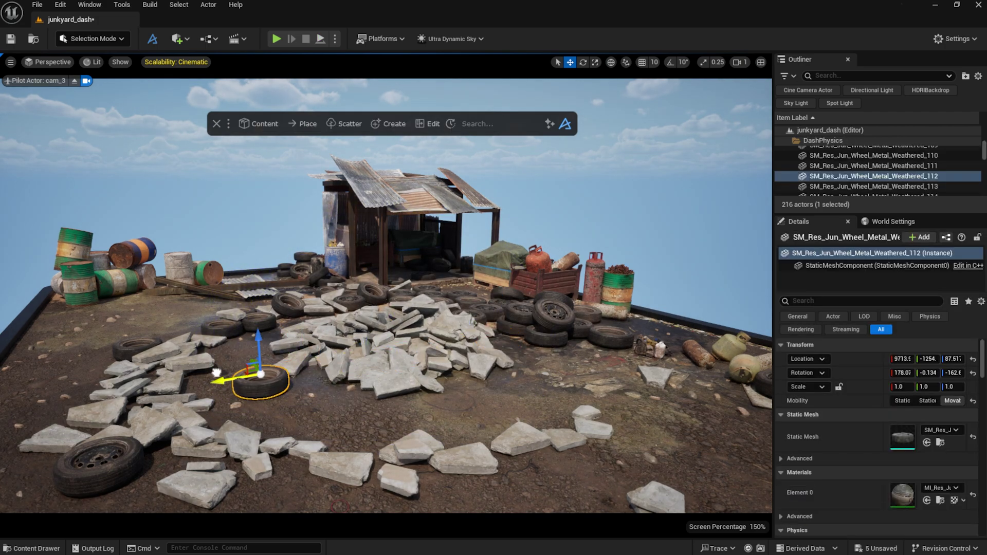
pyautogui.click(290, 123)
pyautogui.click(307, 195)
pyautogui.moveTo(232, 379); pyautogui.dragTo(472, 324)
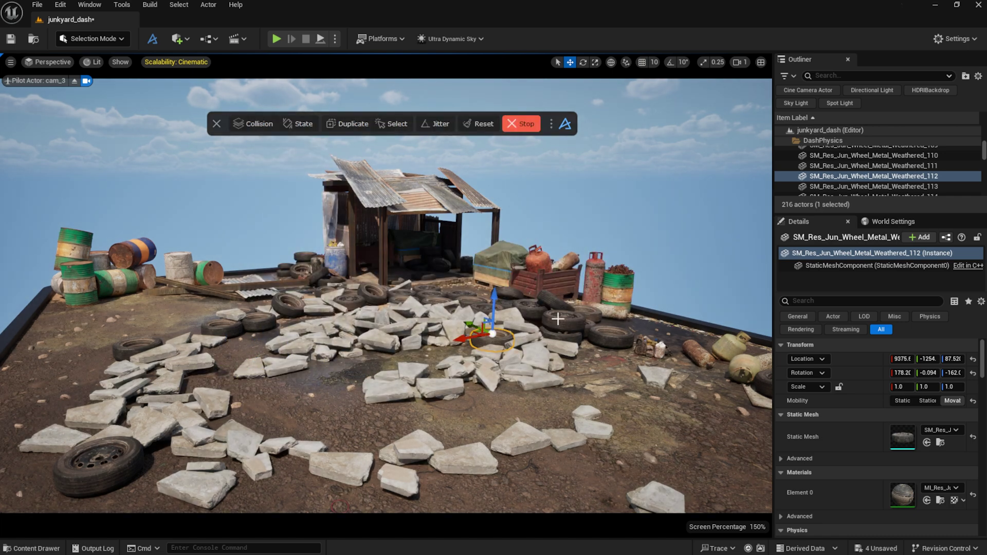
pyautogui.moveTo(549, 334); pyautogui.dragTo(453, 346)
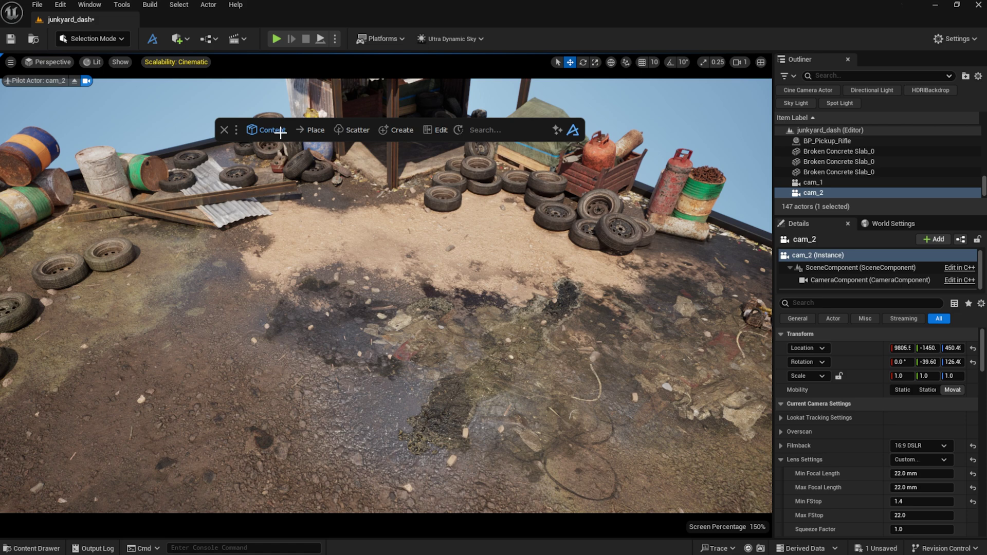
# - Start Physics Paint with the concrete slabs from the Content Browser and paint a small heap on the open ground
pyautogui.click(280, 133)
pyautogui.moveTo(261, 257)
pyautogui.keyDown('ctrl'); pyautogui.mouseDown()
pyautogui.moveTo(453, 291)
pyautogui.moveTo(414, 295)
pyautogui.mouseUp(); pyautogui.keyUp('ctrl')
pyautogui.click(414, 366)
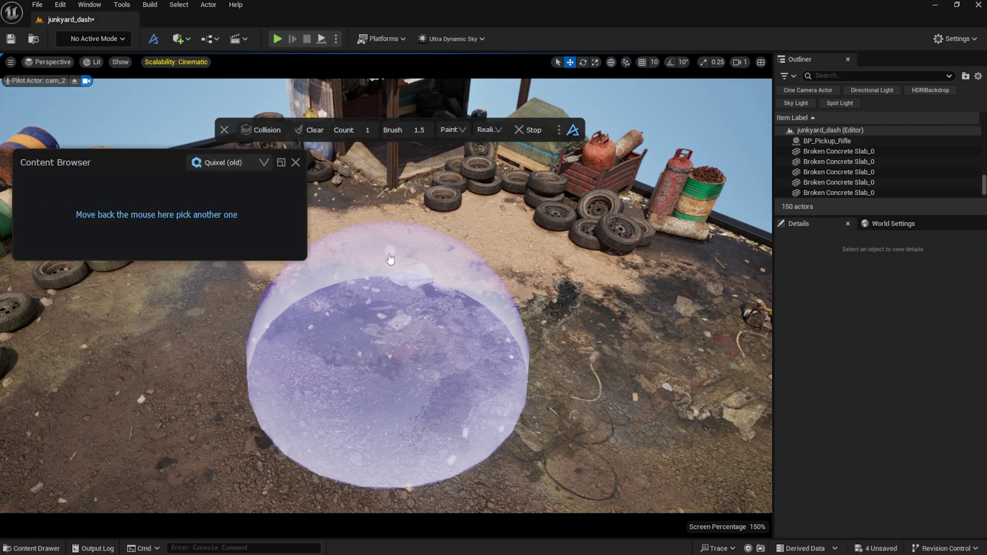
pyautogui.click(389, 259)
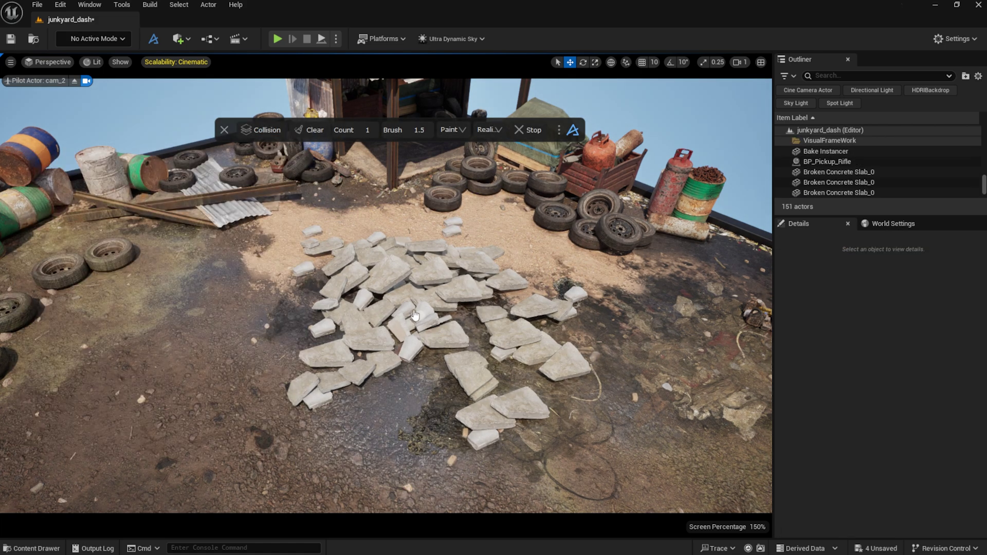
# - Clear the painted slabs and paint a much denser pile with the count set to 10
pyautogui.click(311, 133)
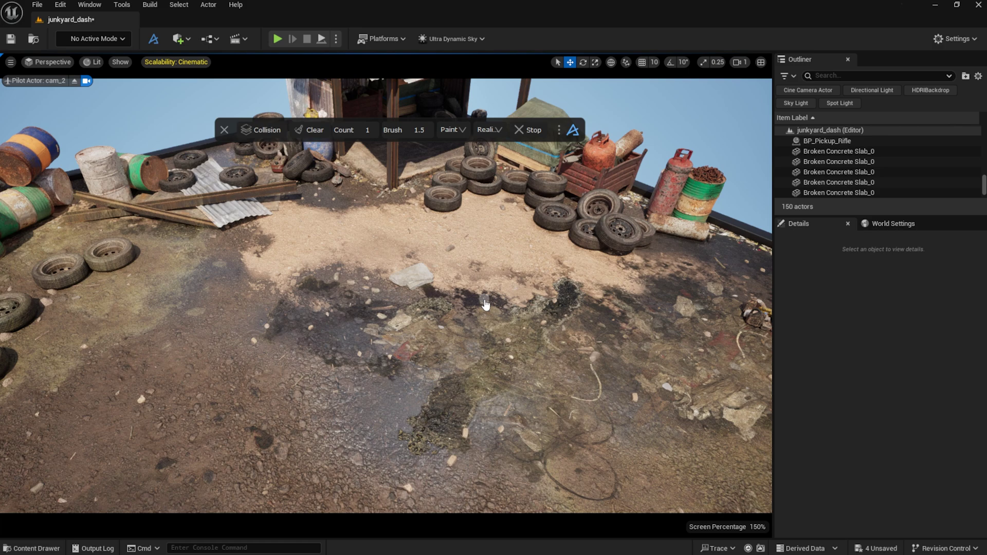
pyautogui.write('10')
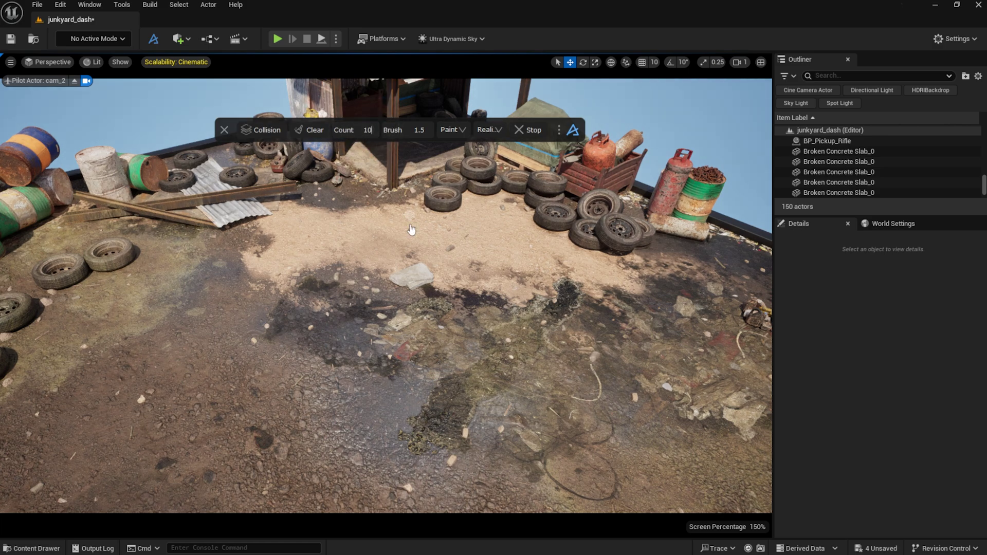
pyautogui.click(402, 264)
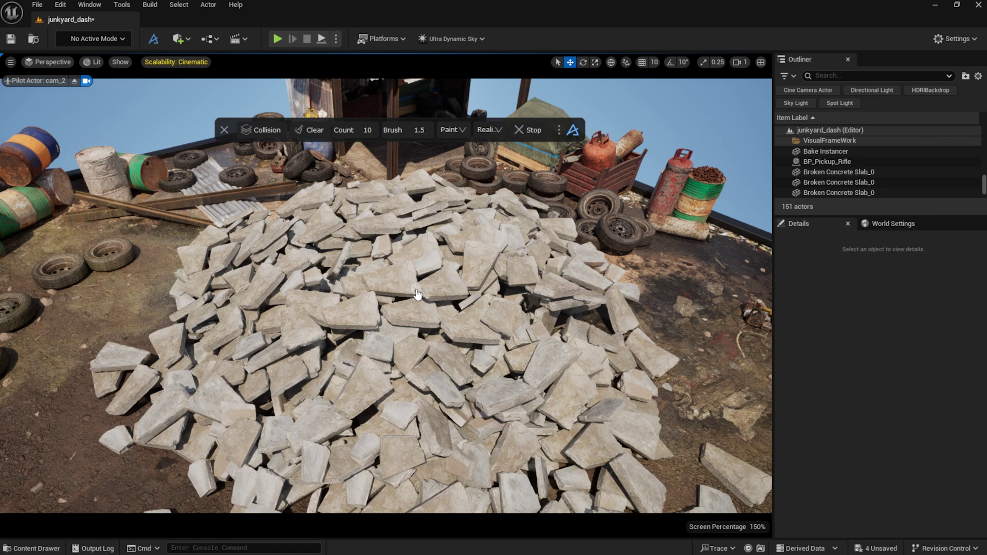
# - Switch the physics brush to Erase and remove the slabs from the middle of the pile
pyautogui.click(452, 129)
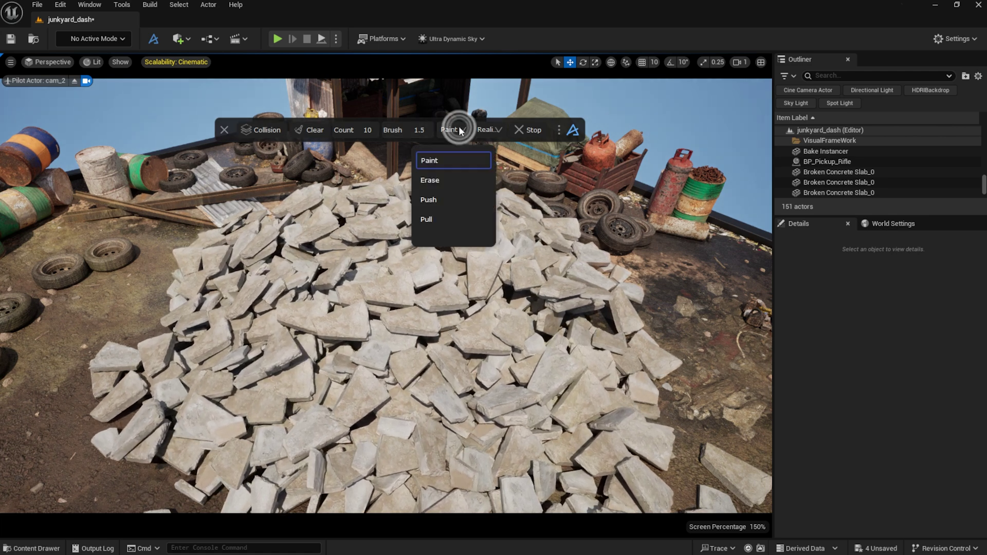
pyautogui.click(443, 177)
pyautogui.moveTo(390, 305); pyautogui.dragTo(406, 300)
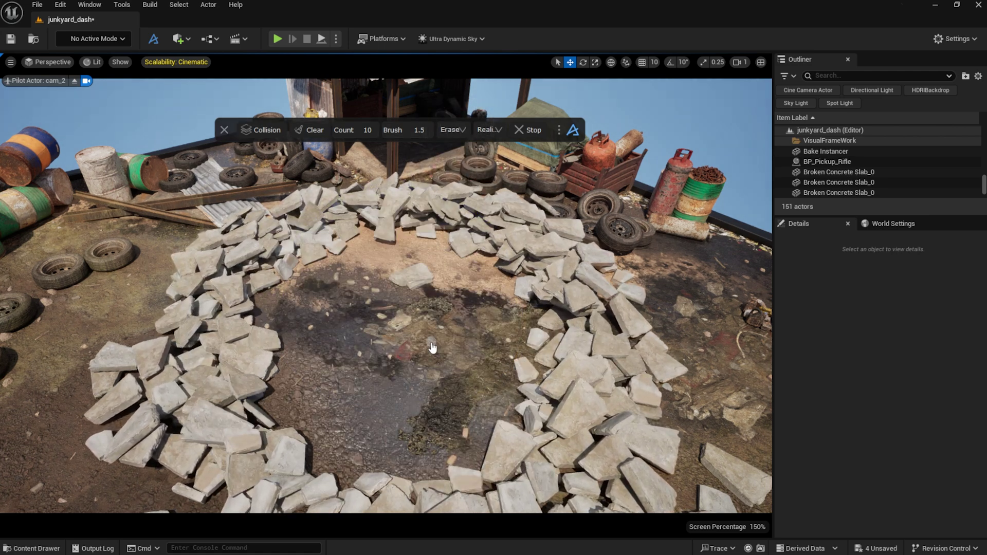
# - Switch the physics brush to Push and spread the remaining ring of slabs outward
pyautogui.click(453, 130)
pyautogui.click(443, 196)
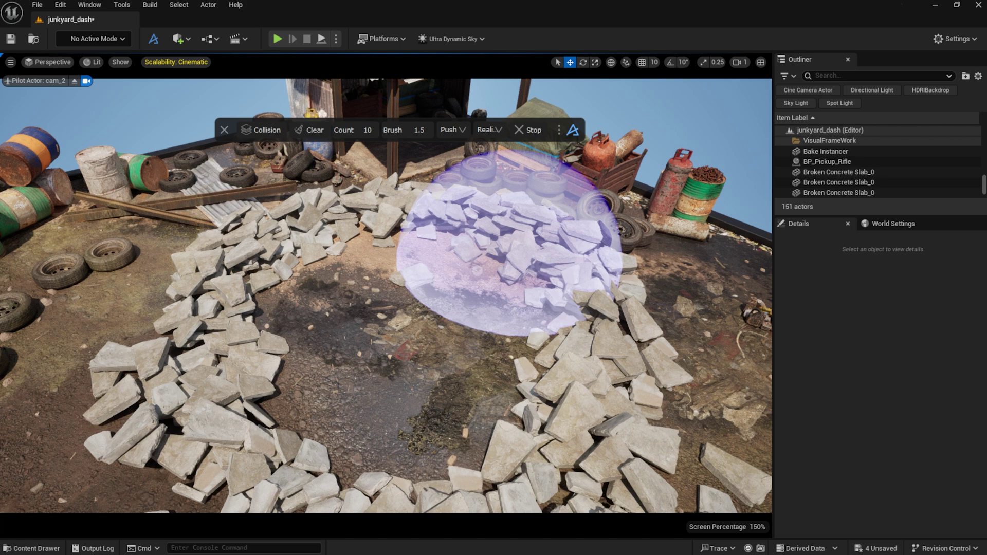
pyautogui.moveTo(511, 229)
pyautogui.mouseDown()
pyautogui.moveTo(466, 301)
pyautogui.moveTo(272, 333)
pyautogui.moveTo(264, 317)
pyautogui.moveTo(277, 324)
pyautogui.mouseUp()
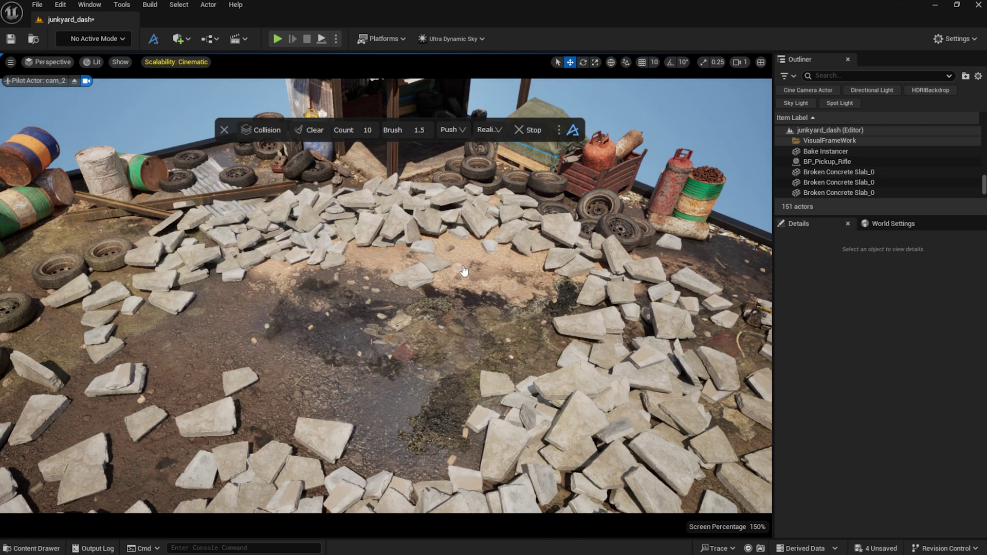
# - Set the slab orientation to Randomized, return the brush to Paint, and fill the empty middle with more slabs
pyautogui.click(488, 129)
pyautogui.click(483, 179)
pyautogui.click(460, 130)
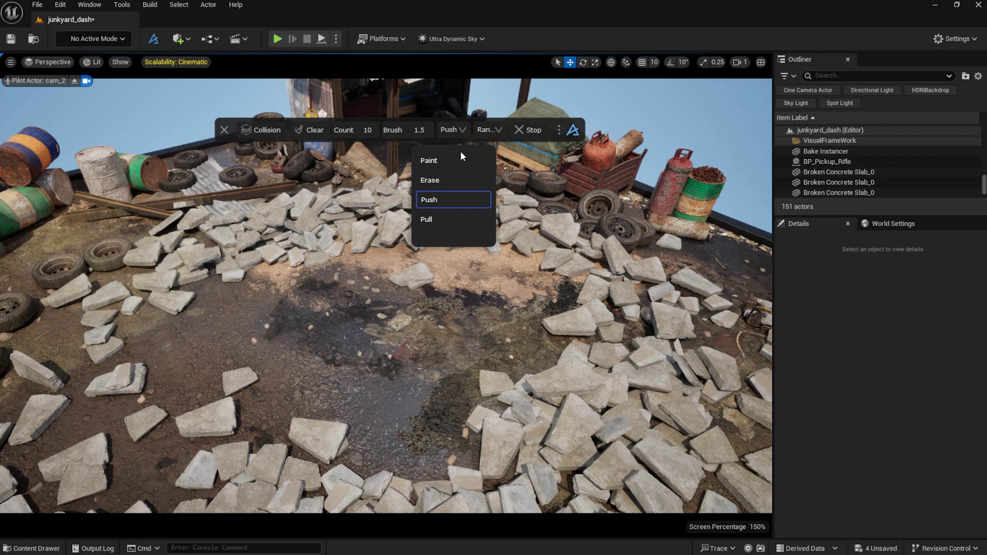
pyautogui.click(452, 160)
pyautogui.moveTo(378, 272); pyautogui.dragTo(387, 312)
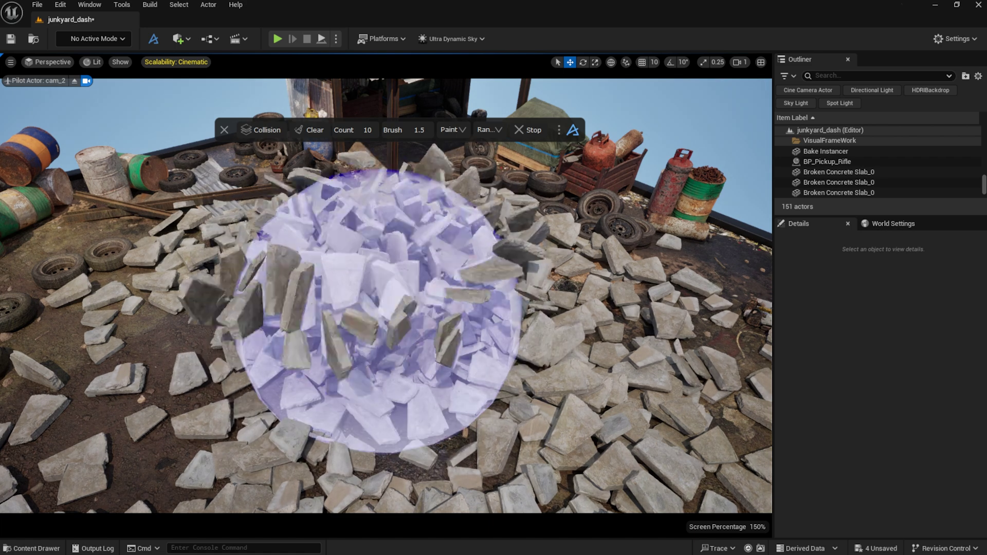
# - Clear all painted slabs and paint a flat-lying stack of slabs with the orientation set to Locked
pyautogui.click(313, 130)
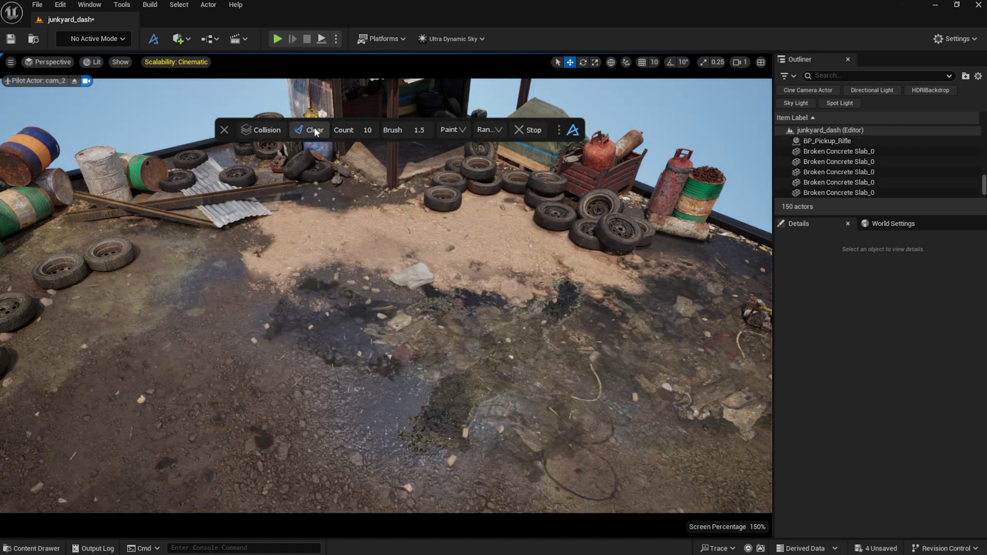
pyautogui.click(486, 130)
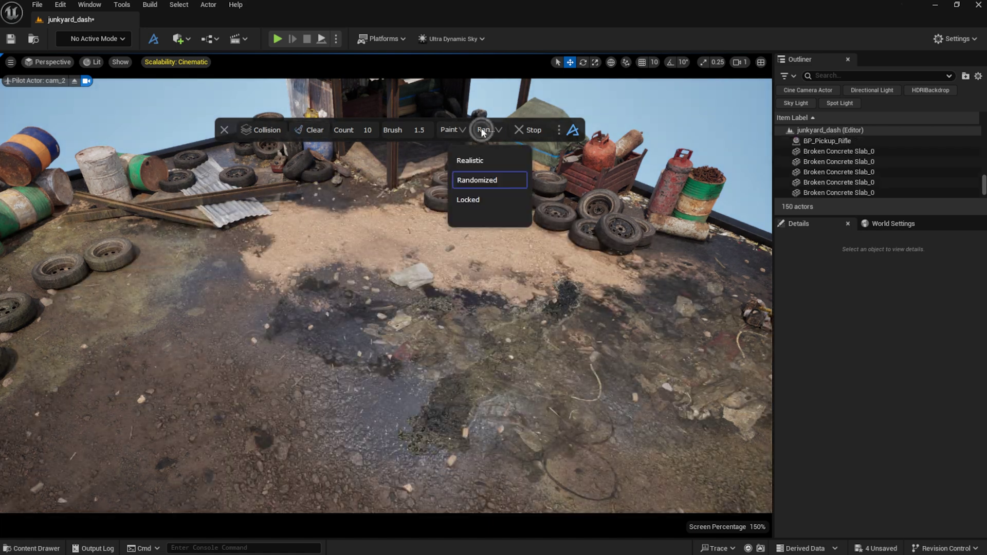
pyautogui.click(489, 201)
pyautogui.moveTo(485, 200)
pyautogui.mouseDown()
pyautogui.moveTo(415, 288)
pyautogui.moveTo(417, 265)
pyautogui.mouseUp()
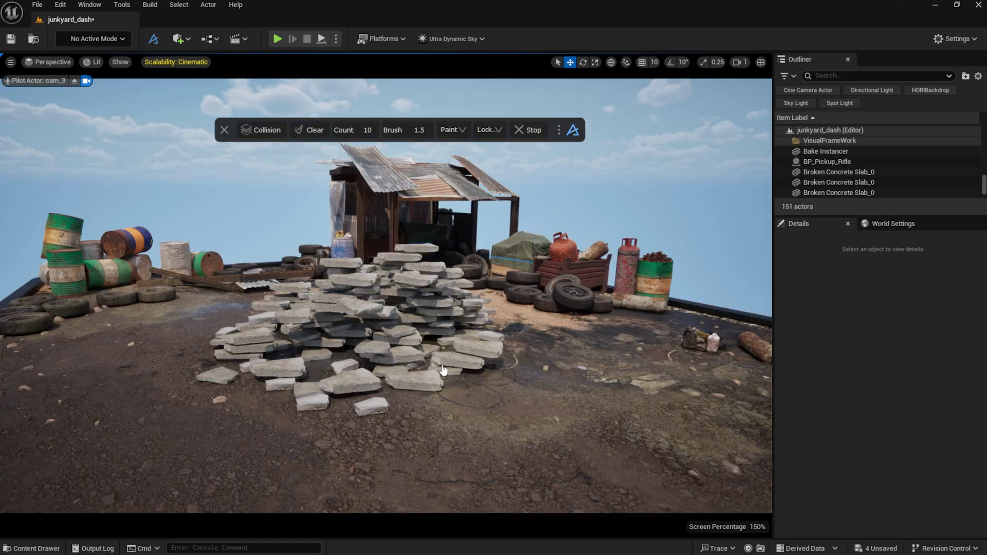
pyautogui.moveTo(463, 319)
pyautogui.mouseDown()
pyautogui.moveTo(488, 335)
pyautogui.moveTo(360, 355)
pyautogui.mouseUp()
pyautogui.moveTo(247, 363)
pyautogui.mouseDown()
pyautogui.moveTo(195, 360)
pyautogui.moveTo(187, 386)
pyautogui.moveTo(231, 365)
pyautogui.mouseUp()
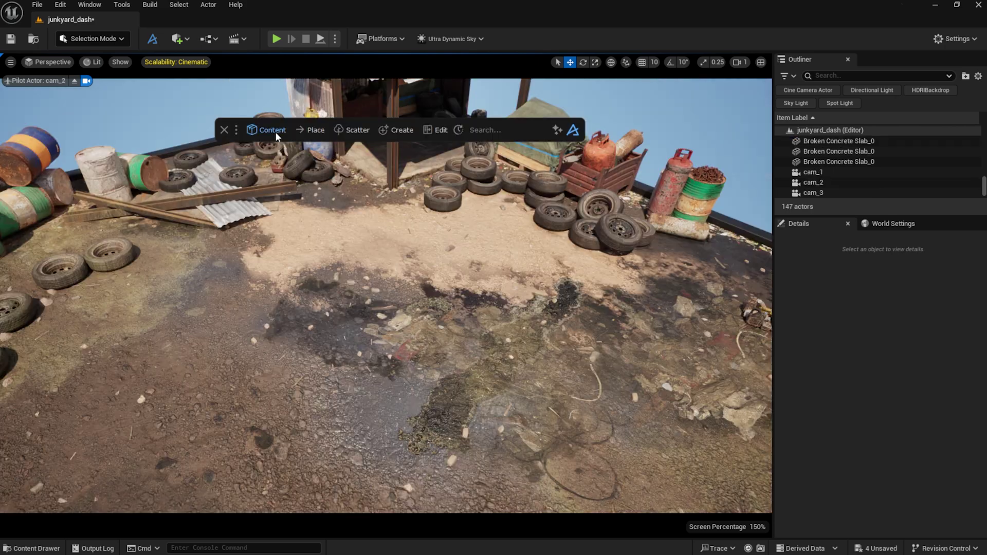
# - Scatter concrete slabs widely across the open ground with Physics Paint and stop the tool
pyautogui.rightClick(364, 288)
pyautogui.click(408, 342)
pyautogui.moveTo(391, 314); pyautogui.dragTo(413, 320)
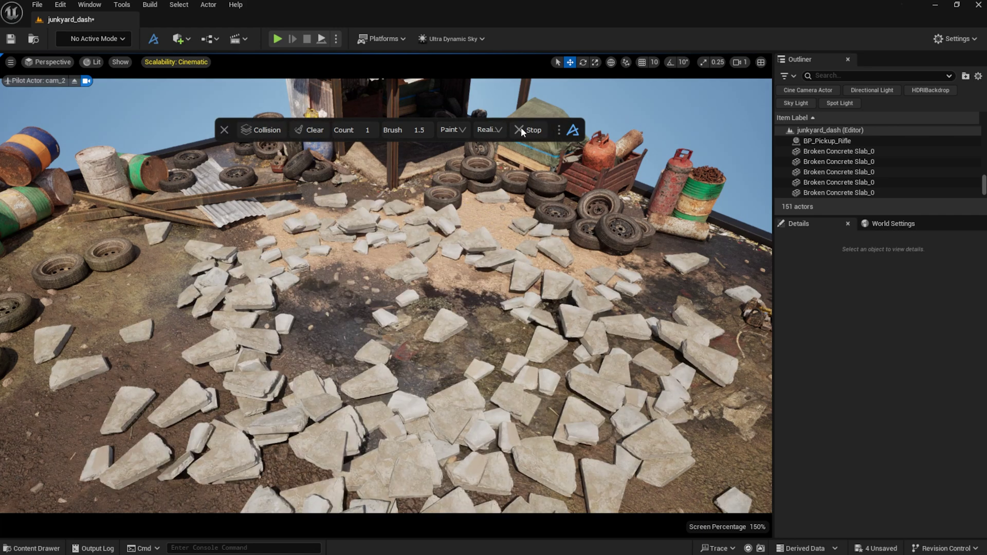
pyautogui.click(521, 130)
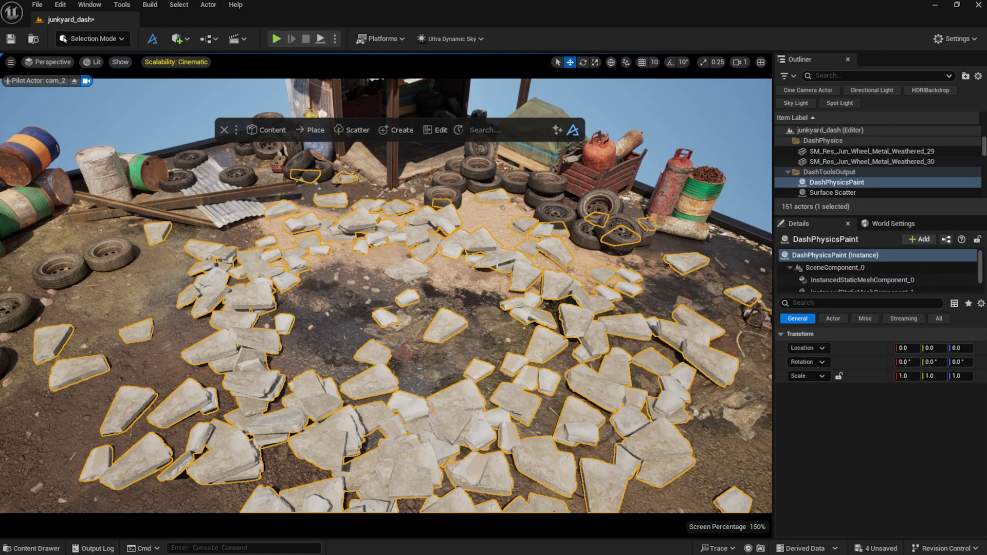
# - Run Physics Drop on the selected DashPhysicsPaint slabs and duplicate them to build up the rubble
pyautogui.click(311, 131)
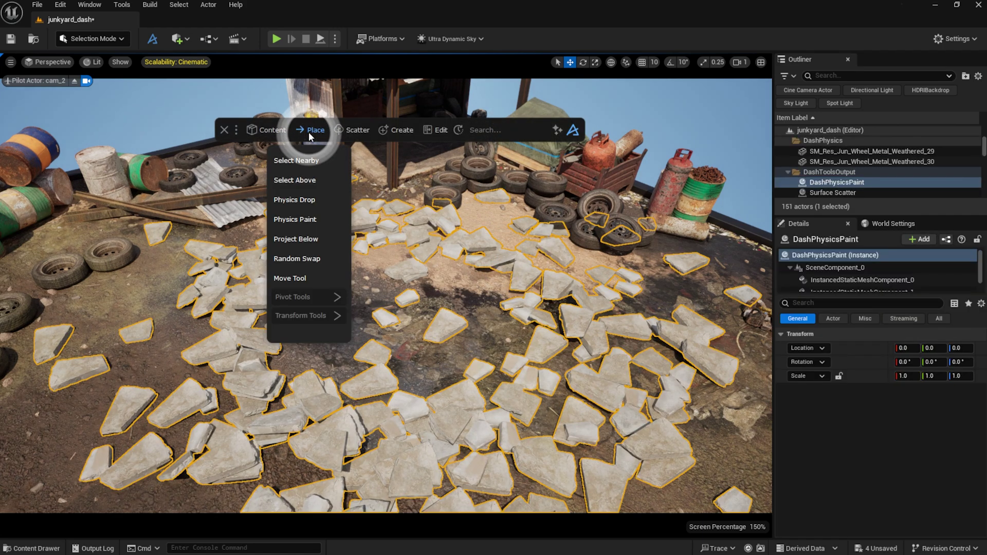
pyautogui.click(312, 201)
pyautogui.click(358, 131)
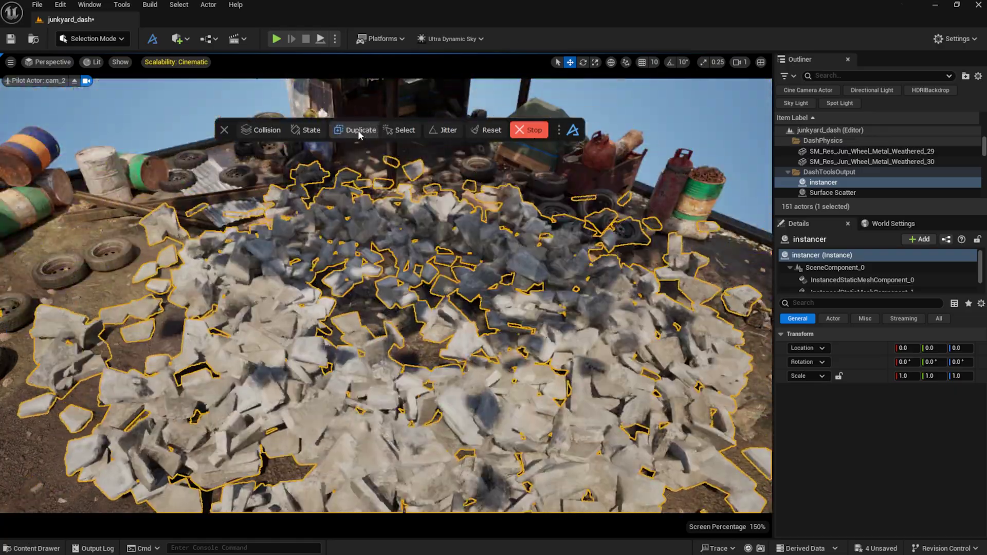
# - Duplicate the dropped concrete slabs once more to enlarge the rubble and stop Physics Drop
pyautogui.click(358, 130)
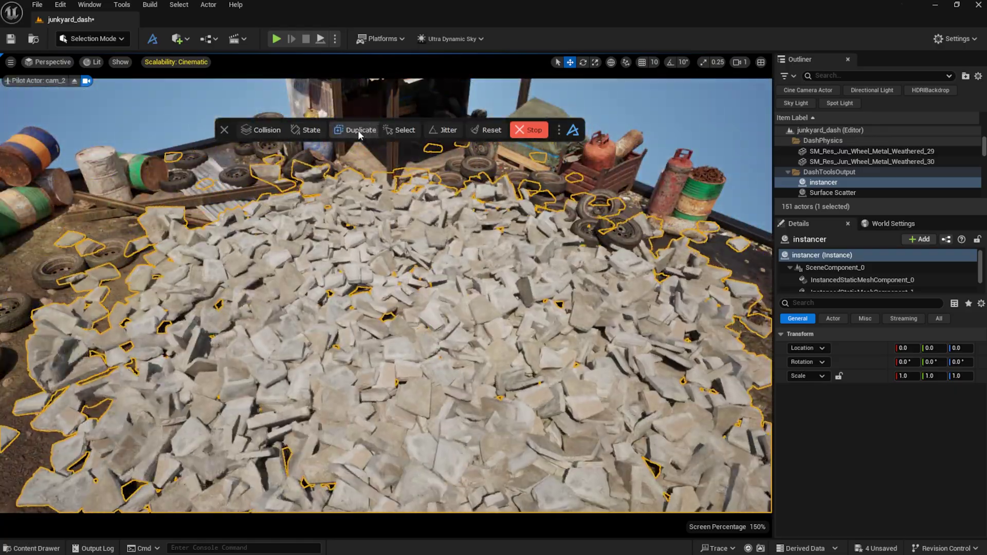
pyautogui.click(530, 130)
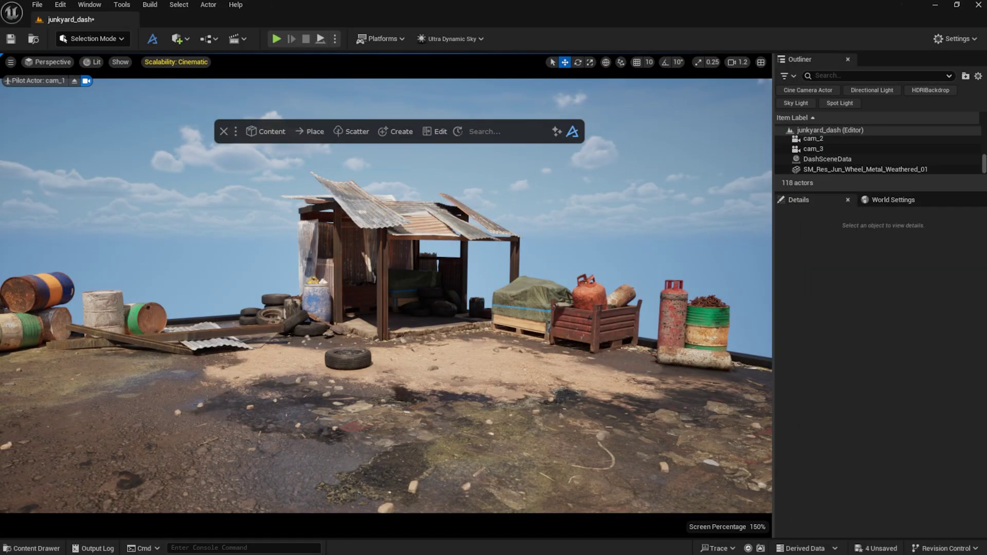
# - Turn on Simulate Physics for the single tyre lying on the ground in front of the shed
pyautogui.click(329, 357)
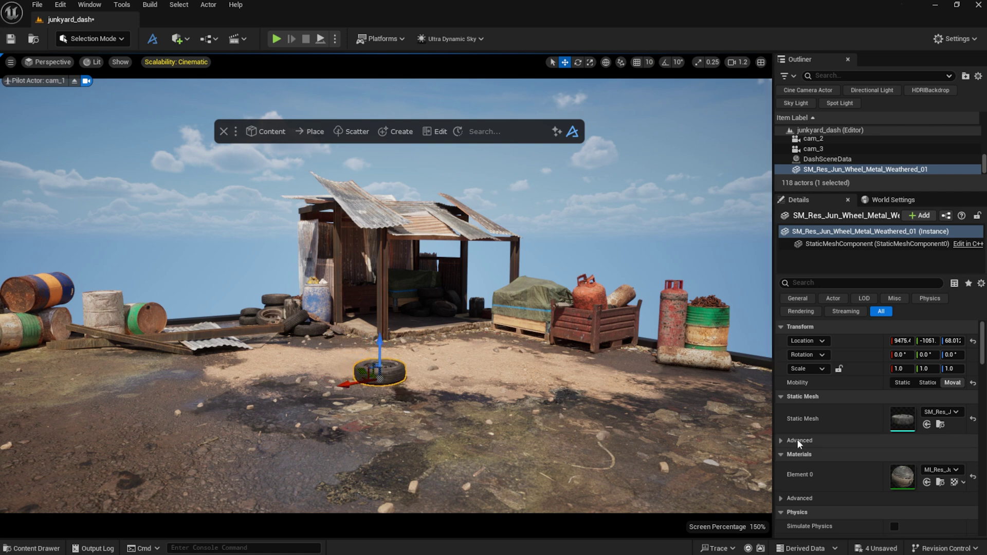
pyautogui.scroll(-2, 867, 428)
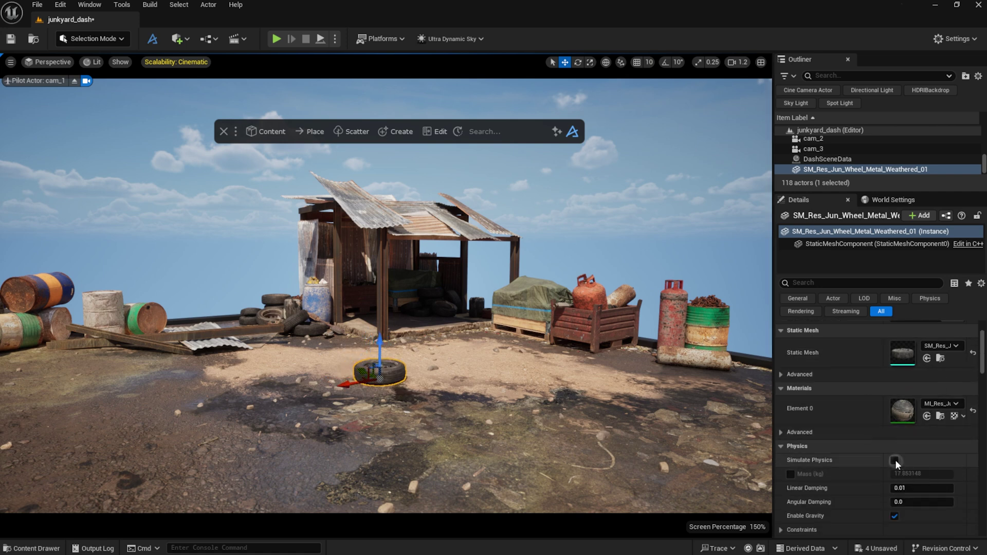
pyautogui.click(896, 461)
# - Run Physics Drop on the tyre, duplicate it into a small pile and jitter it
pyautogui.click(311, 128)
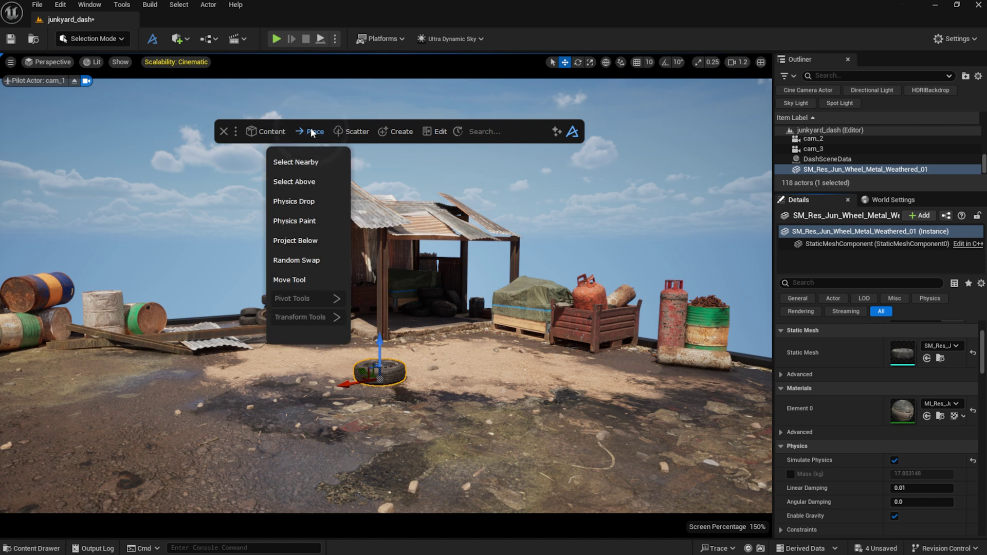
pyautogui.click(322, 201)
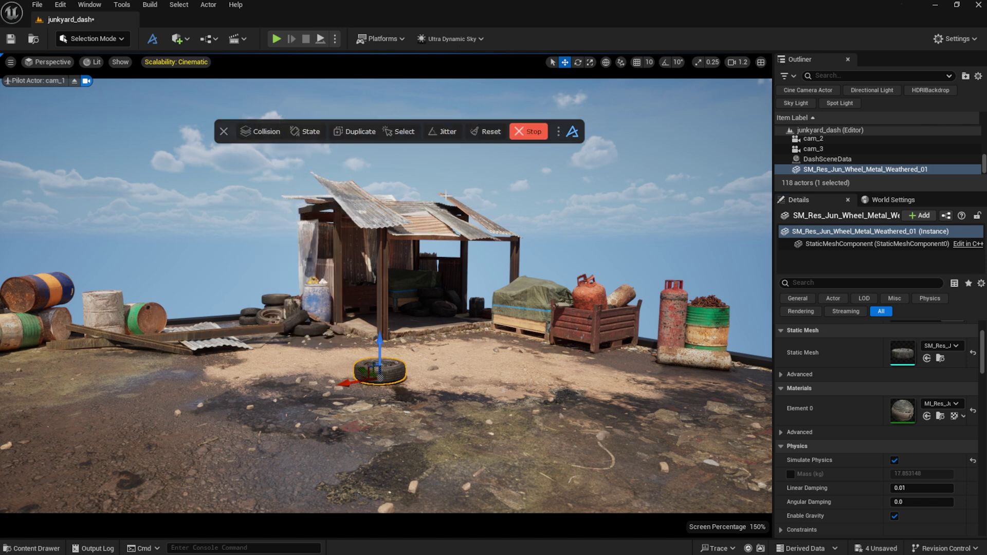
pyautogui.click(364, 133)
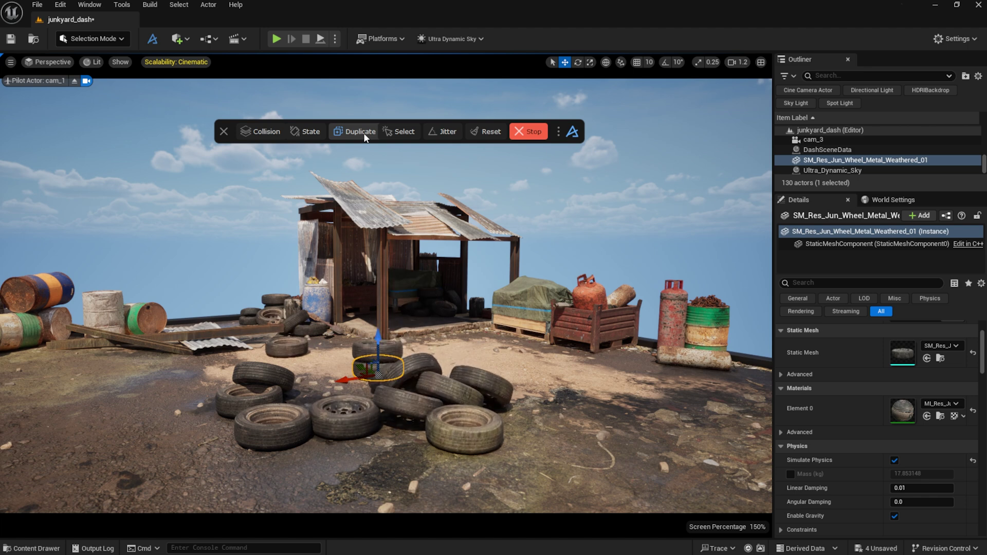
pyautogui.click(442, 135)
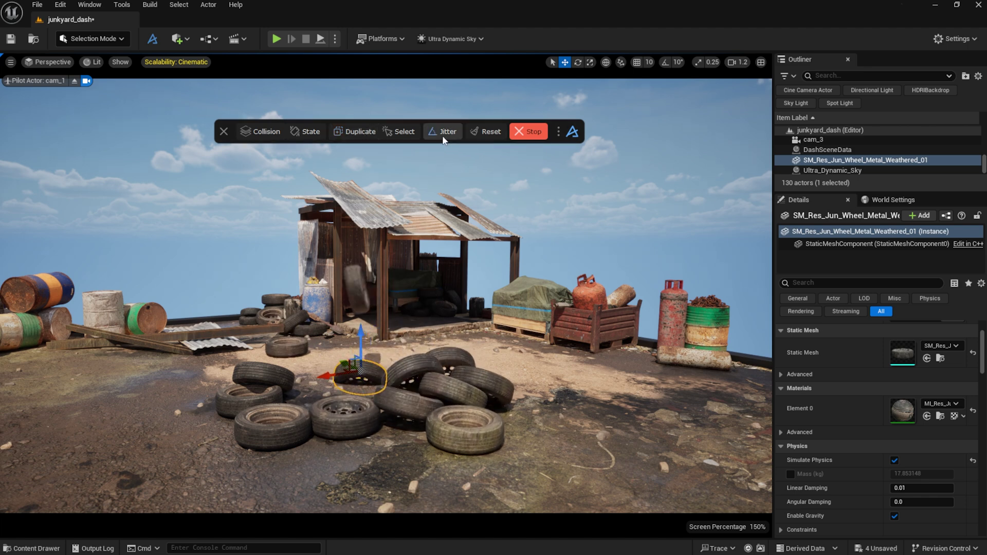
# - Select all the dropped tyres and reset them repeatedly so that they fall again
pyautogui.click(399, 131)
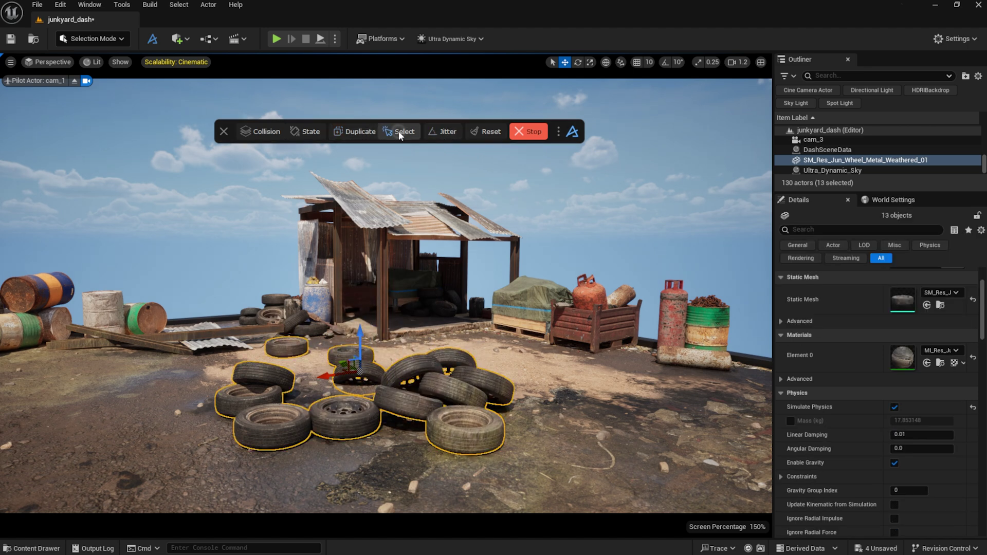
pyautogui.click(488, 133)
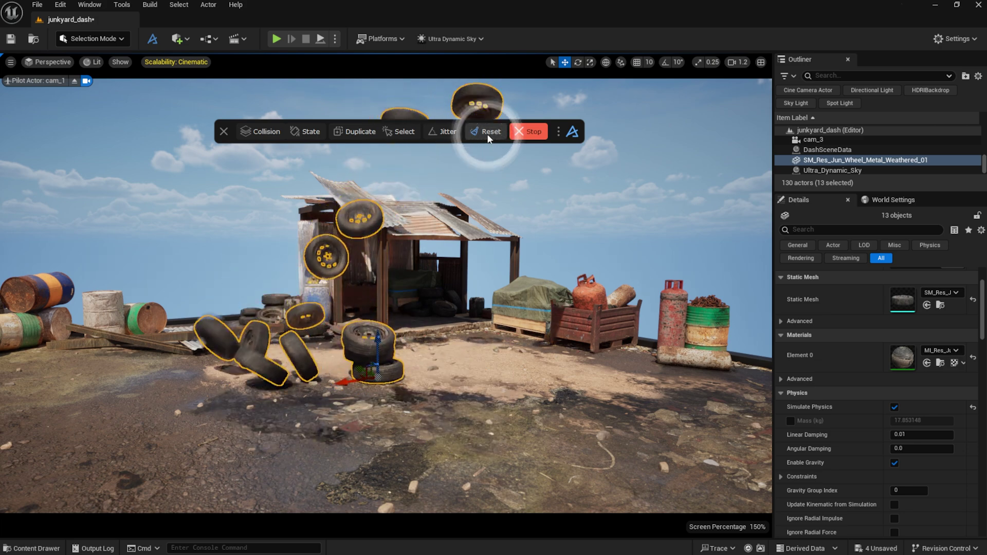
pyautogui.click(488, 134)
pyautogui.click(487, 133)
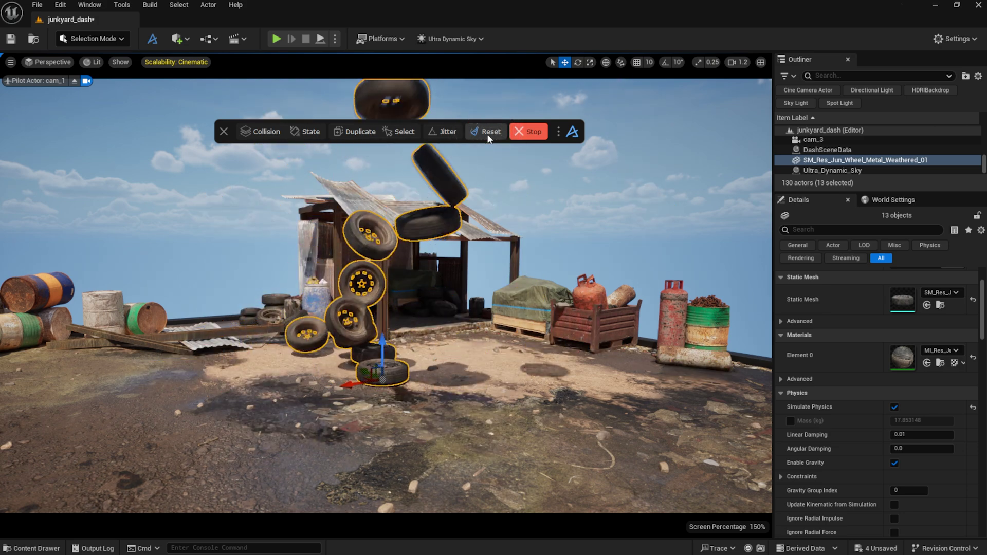
pyautogui.click(487, 134)
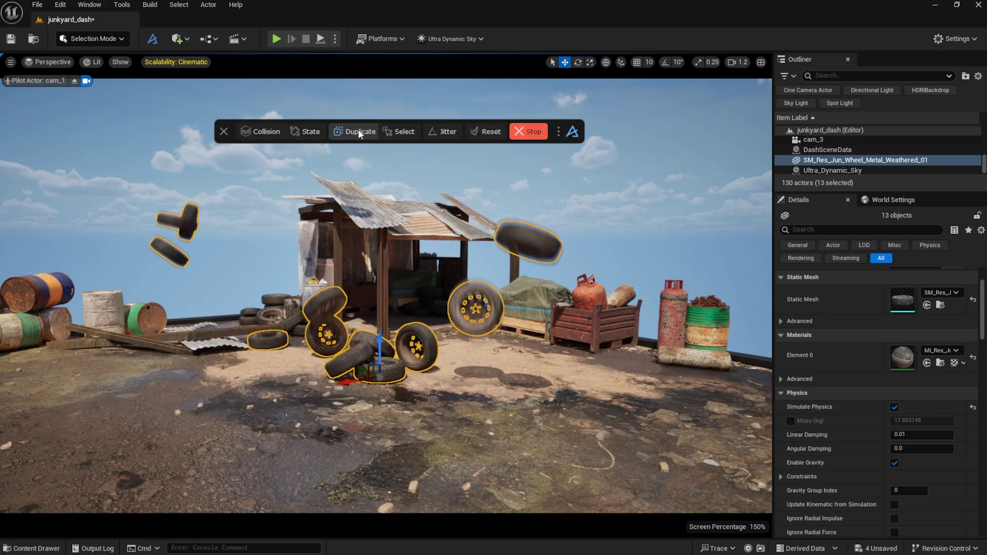
# - Duplicate the selected tyres several times to spread them across the ground in front of the shed
pyautogui.click(363, 129)
pyautogui.click(362, 130)
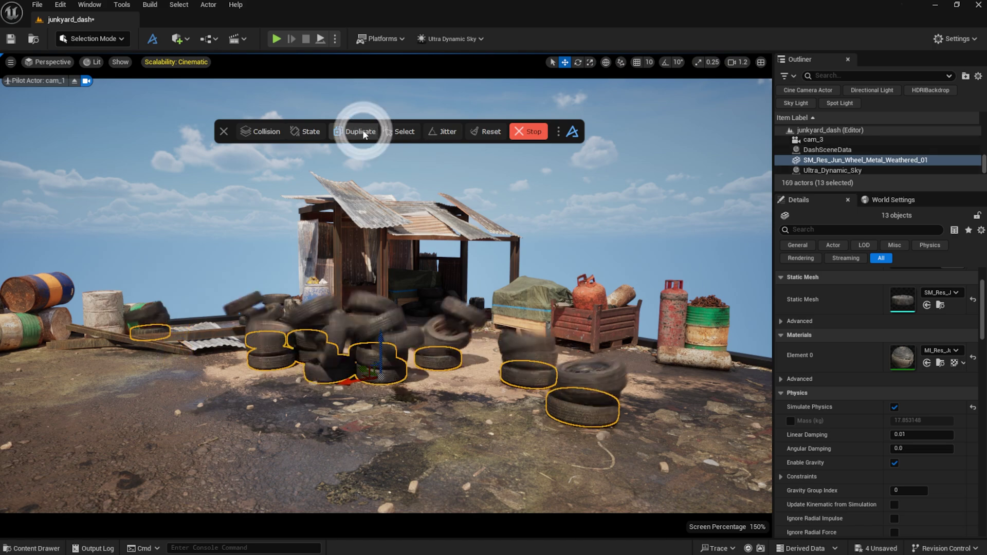
pyautogui.click(363, 130)
pyautogui.click(362, 130)
pyautogui.click(363, 130)
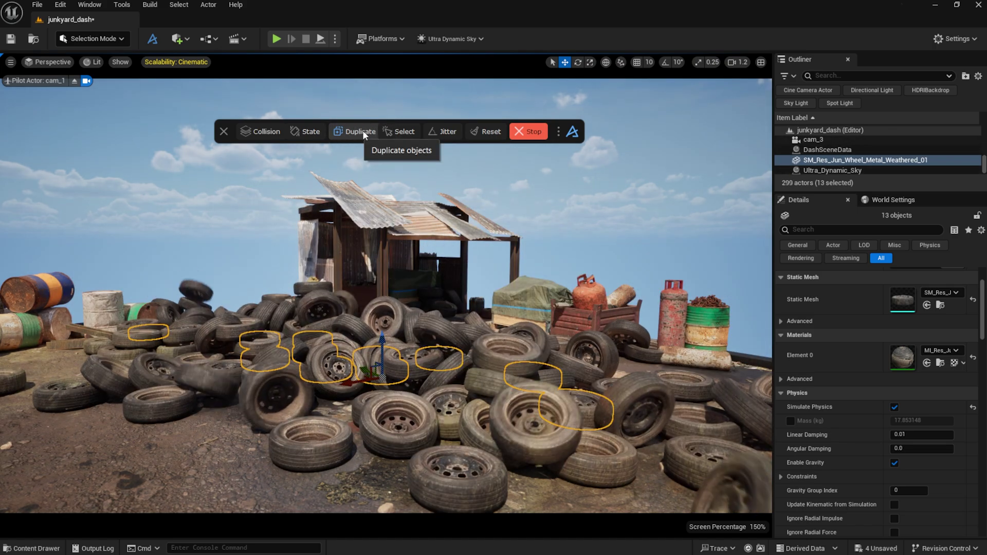
# - Select and jitter all the simulated tyres, duplicate them into a large heap, and stop Physics Drop
pyautogui.click(404, 132)
pyautogui.click(456, 131)
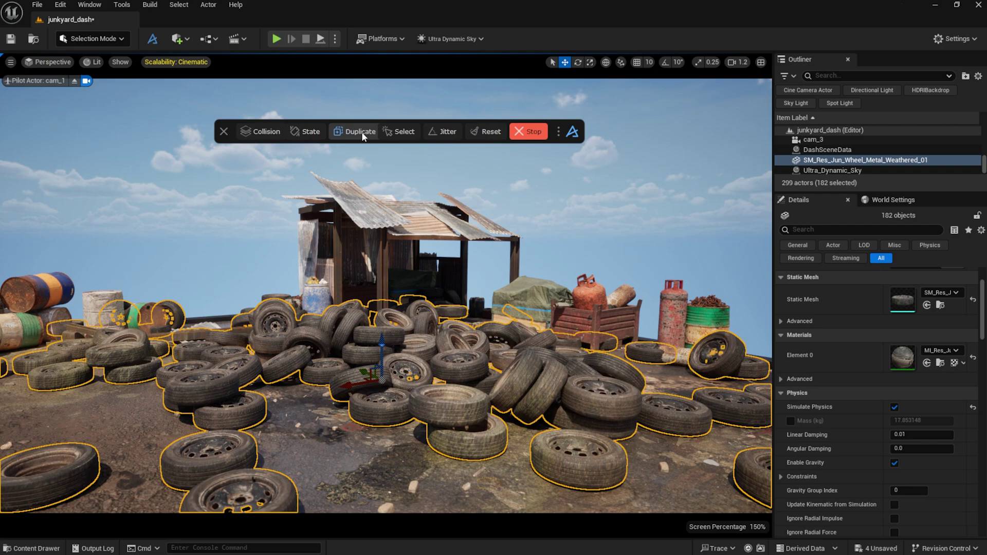
pyautogui.click(362, 131)
pyautogui.click(362, 132)
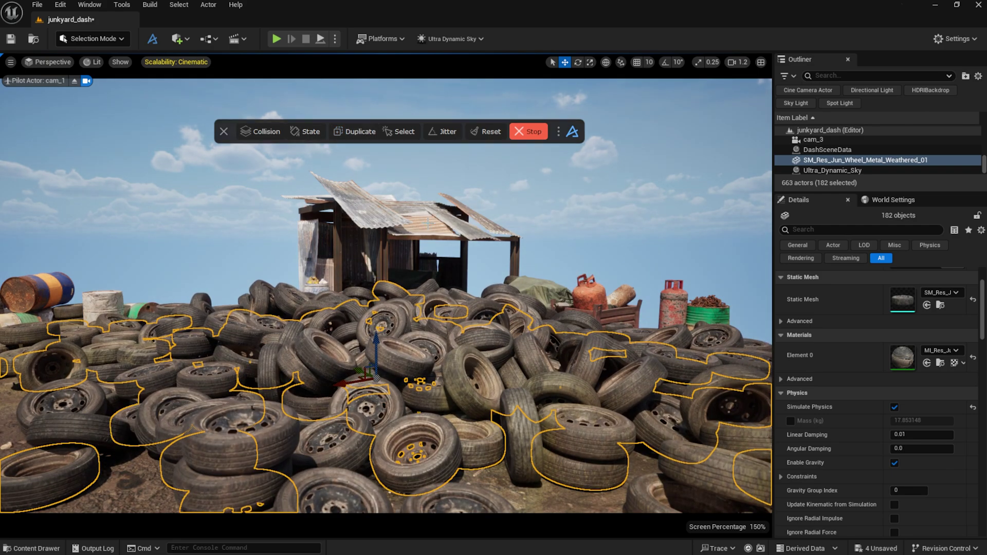
pyautogui.press('Escape')
pyautogui.click(533, 131)
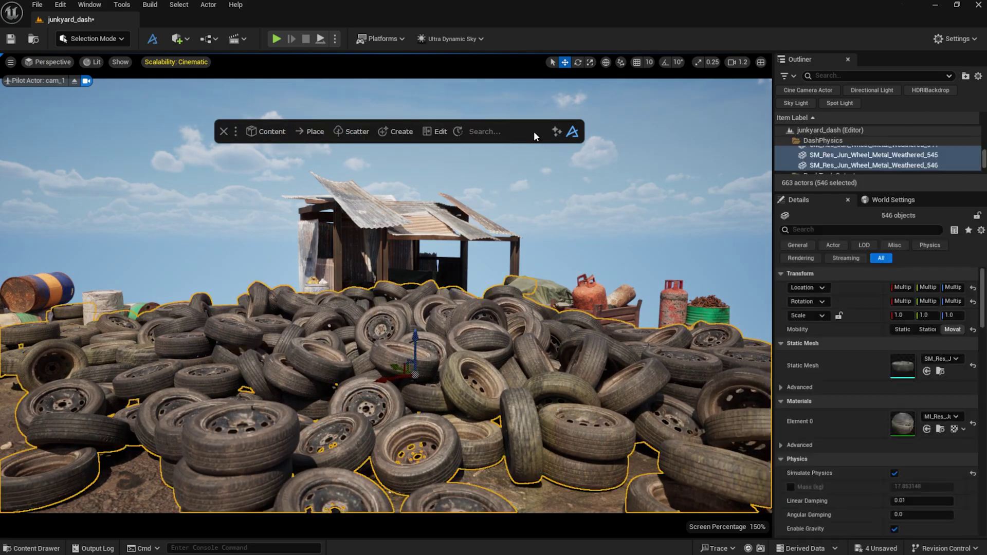
# - Play the level, shoot at the tyre heap to test its physics, and end the play session
pyautogui.click(276, 39)
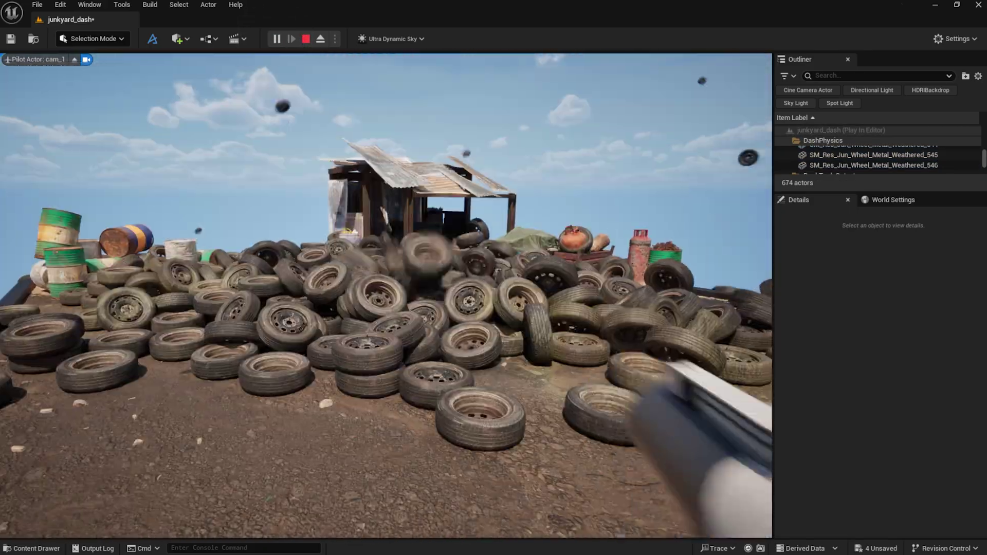
pyautogui.click(386, 295)
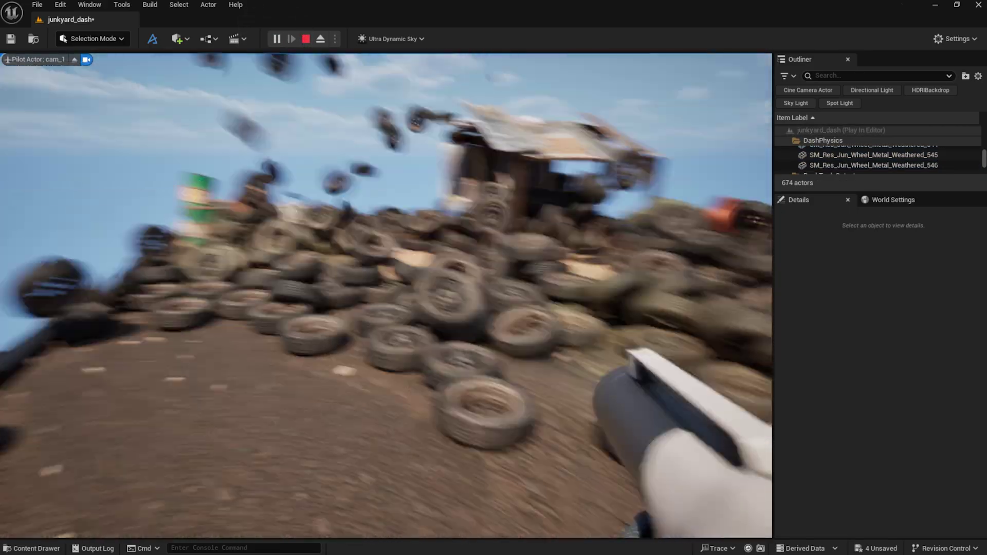
pyautogui.click(387, 296)
pyautogui.click(387, 296)
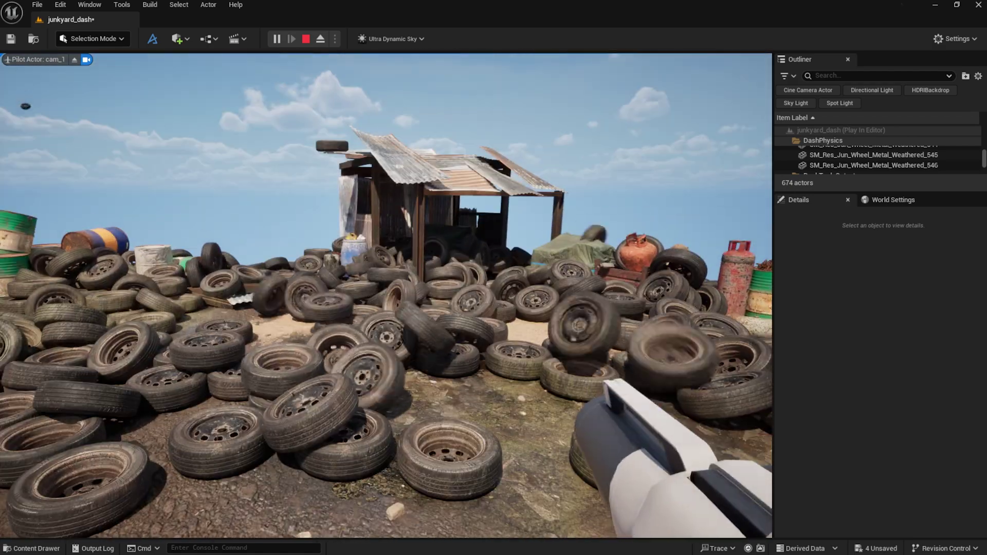
pyautogui.click(386, 295)
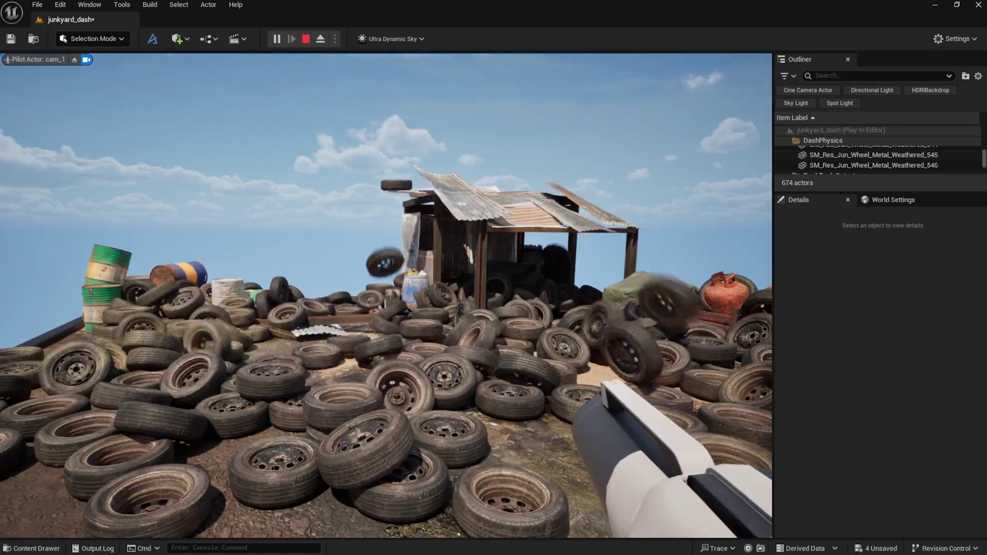
pyautogui.press('Escape')
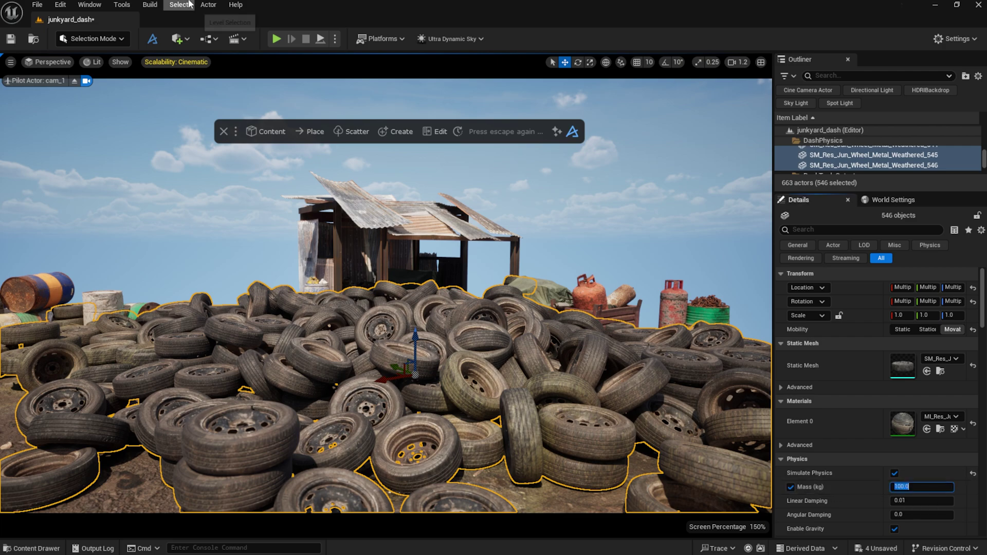
# - Play the level again and shoot the tyre heap to test the 100 kg mass override
pyautogui.hotkey('alt', 'p')
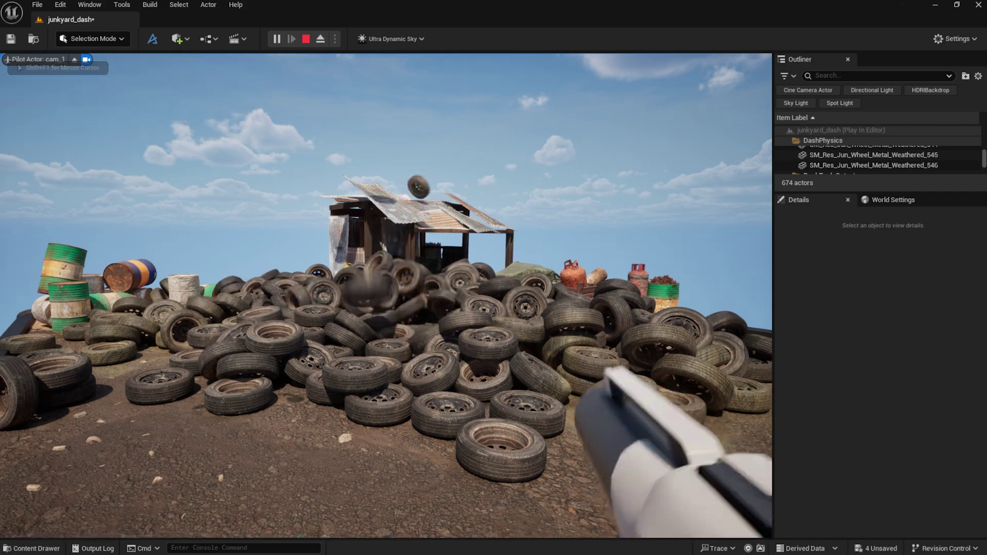
pyautogui.click(503, 522)
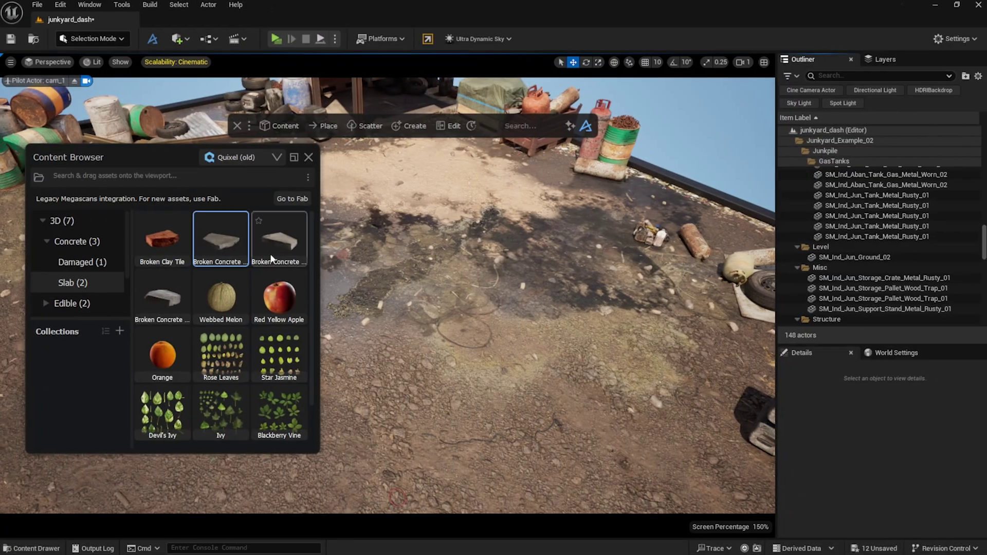
# - Bring the Broken Concrete slab assets into the scene with Physics Paint, paint a small pile on the open ground, and stop painting
pyautogui.click(221, 239)
pyautogui.keyDown('shift'); pyautogui.click(162, 293); pyautogui.keyUp('shift')
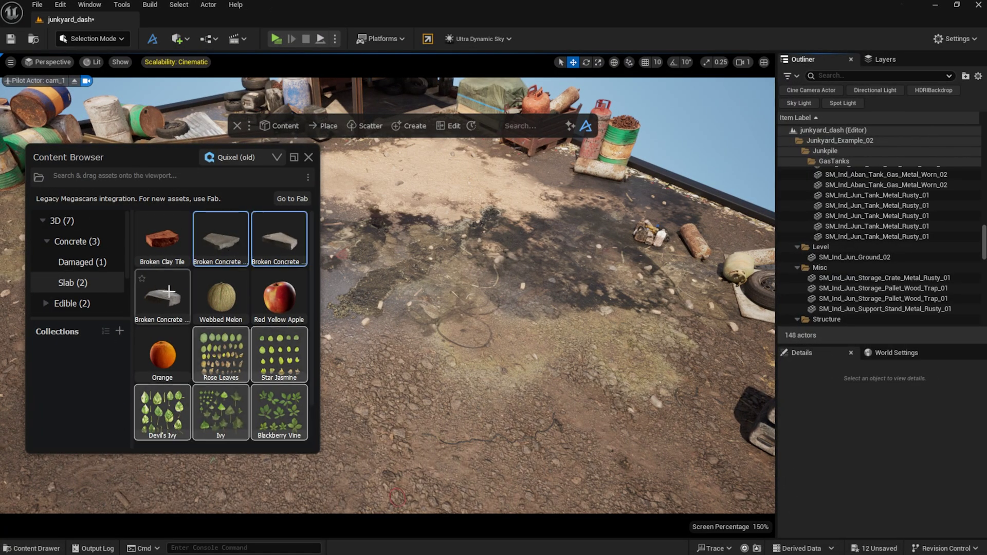
pyautogui.moveTo(162, 293)
pyautogui.mouseDown()
pyautogui.moveTo(386, 273)
pyautogui.moveTo(383, 265)
pyautogui.mouseUp()
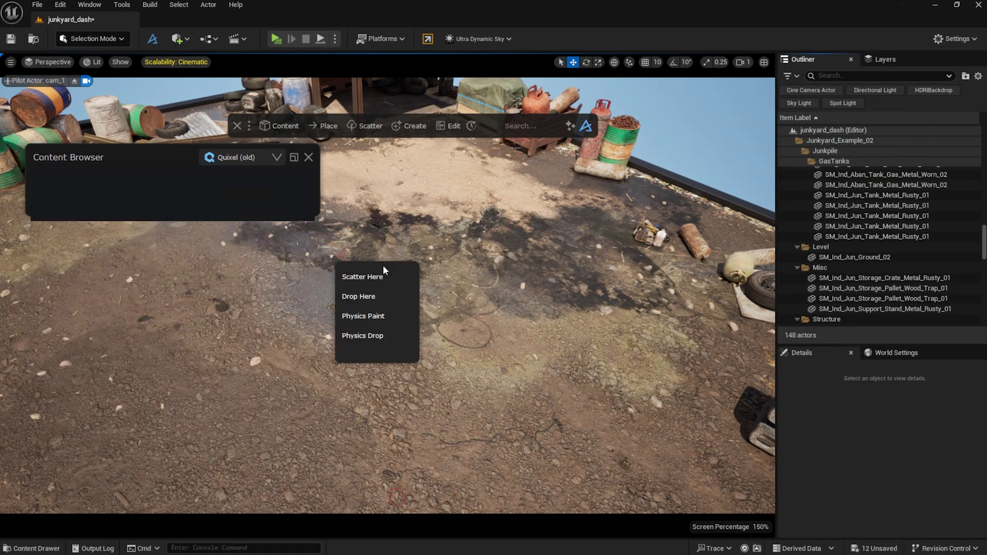
pyautogui.click(378, 316)
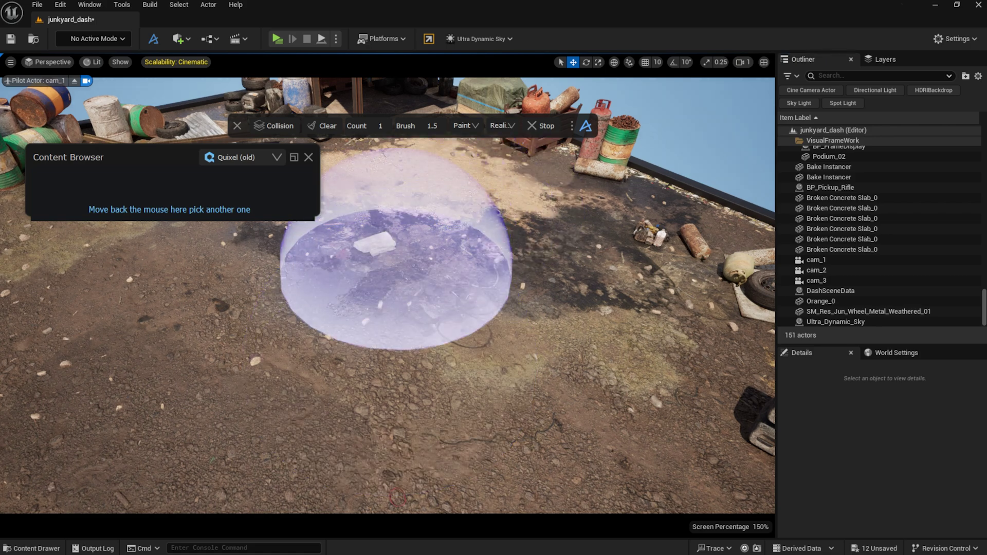
pyautogui.scroll(-4, 425, 256)
pyautogui.click(417, 334)
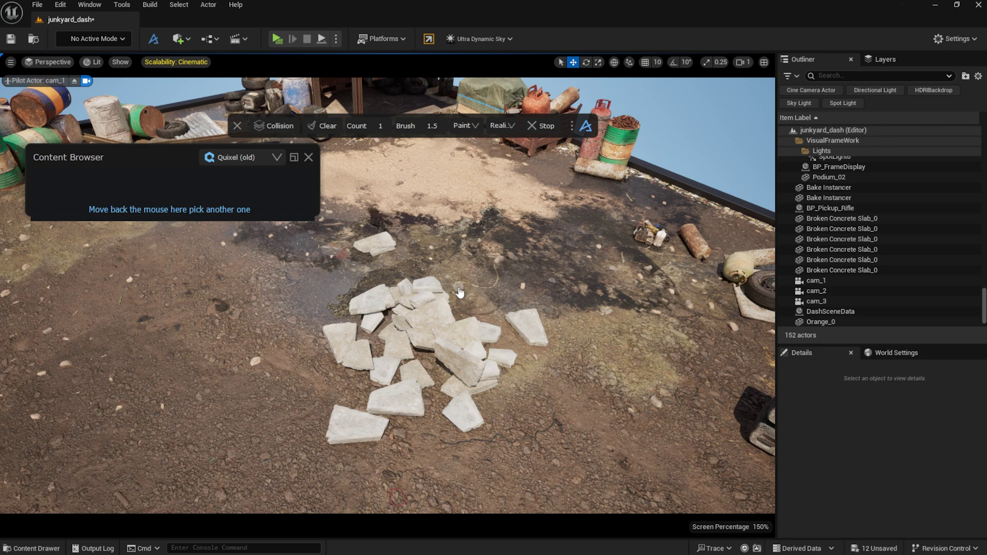
pyautogui.press('Escape')
# - Bake the painted slab pile into individual static meshes with Bake Instances and move the outlying slab slightly away
pyautogui.click(437, 315)
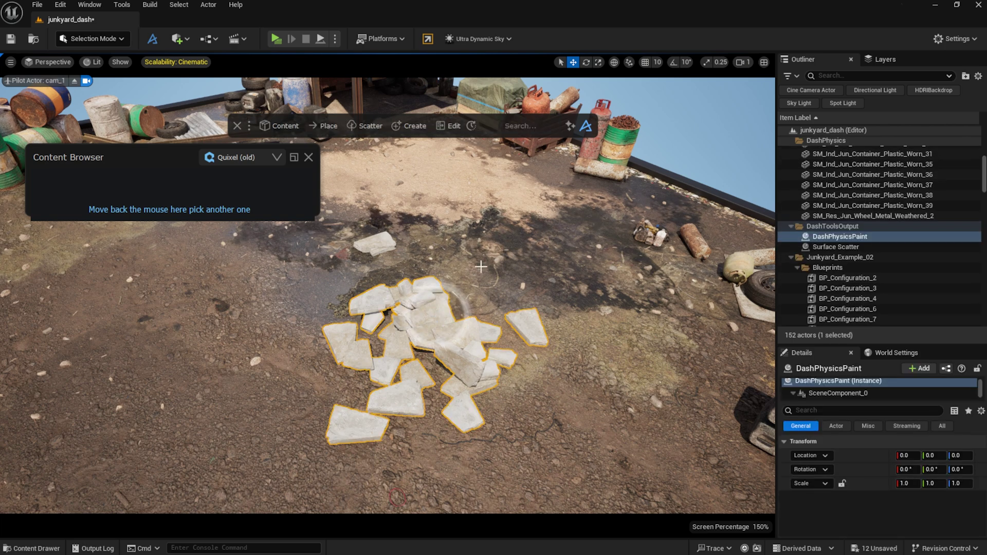
pyautogui.click(526, 128)
pyautogui.write('bake in')
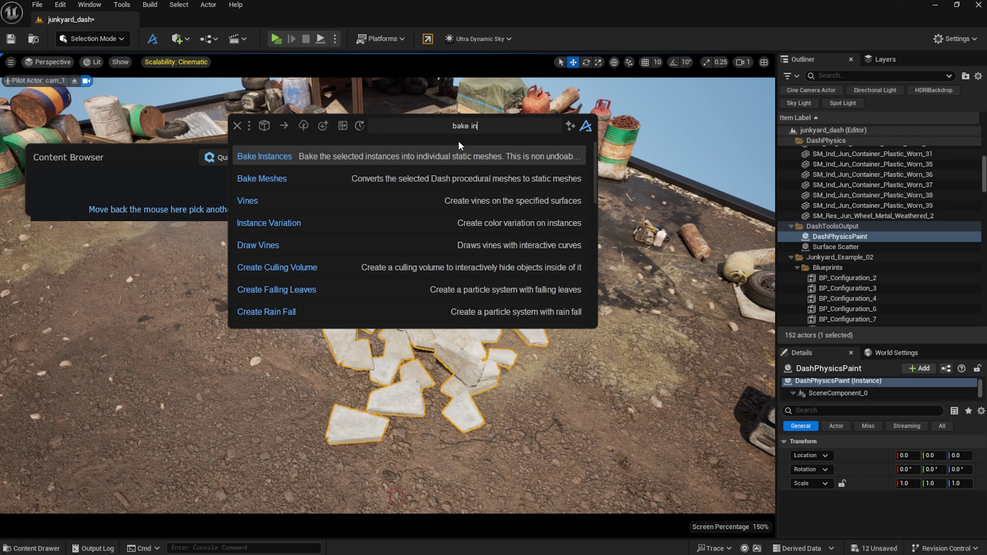
pyautogui.click(433, 158)
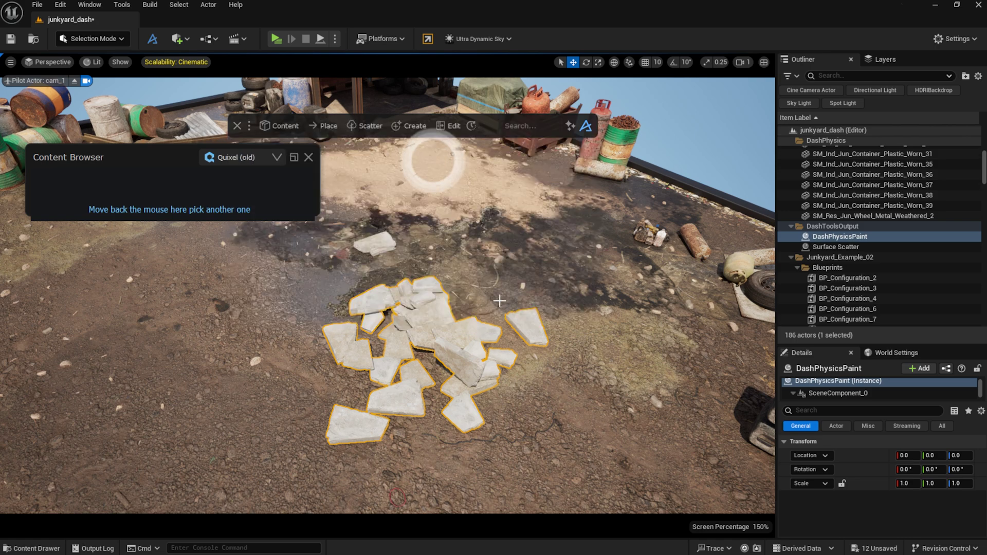
pyautogui.click(530, 324)
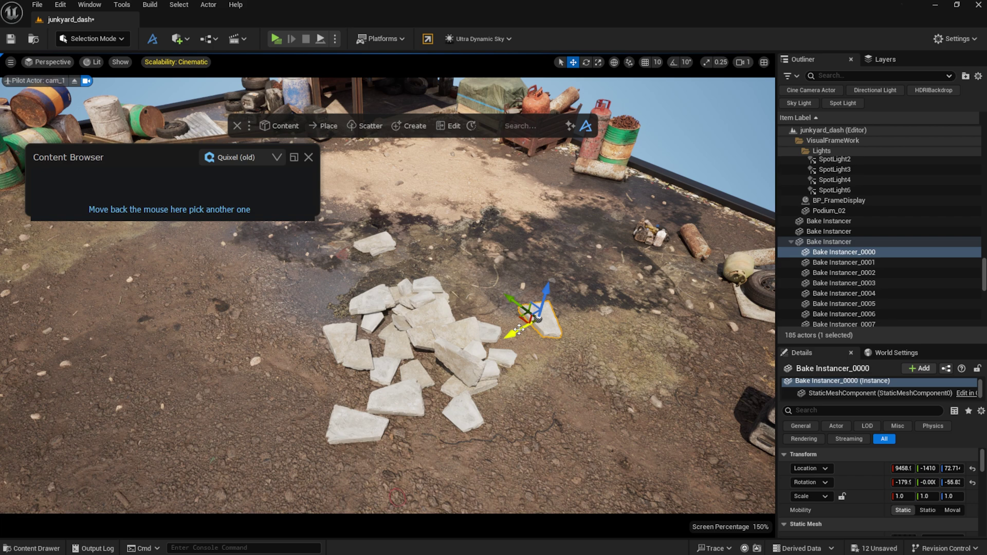
# - Filter the scene actors by "bake" and select all slabs from Bake Instancer_0000 to Bake Instancer_0032
pyautogui.click(828, 75)
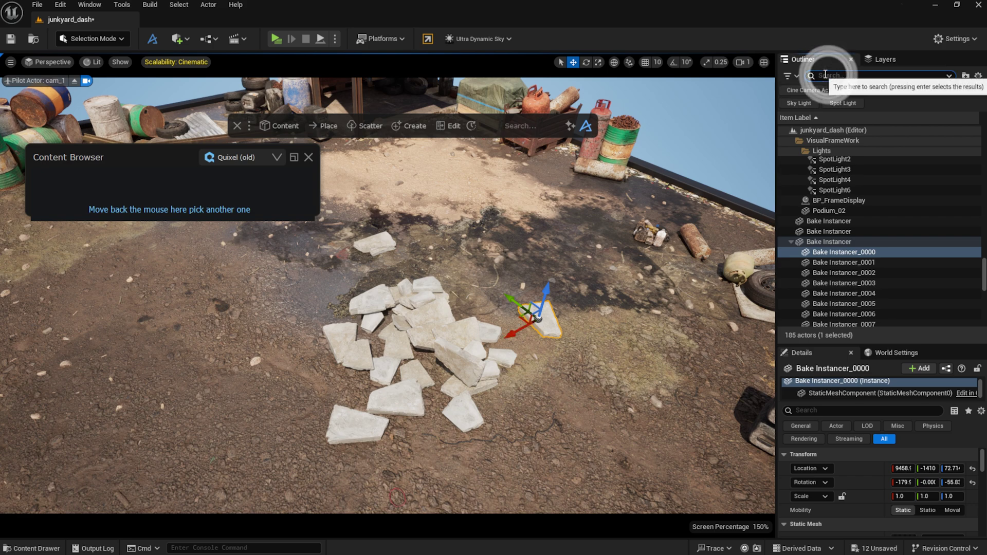
pyautogui.write('bake')
pyautogui.scroll(-5, 873, 196)
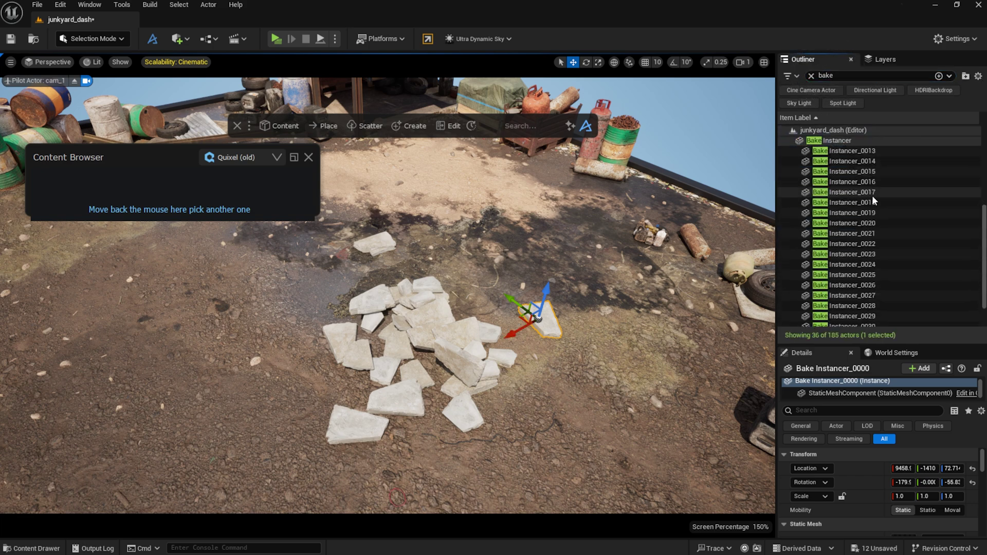
pyautogui.keyDown('shift'); pyautogui.click(872, 311); pyautogui.keyUp('shift')
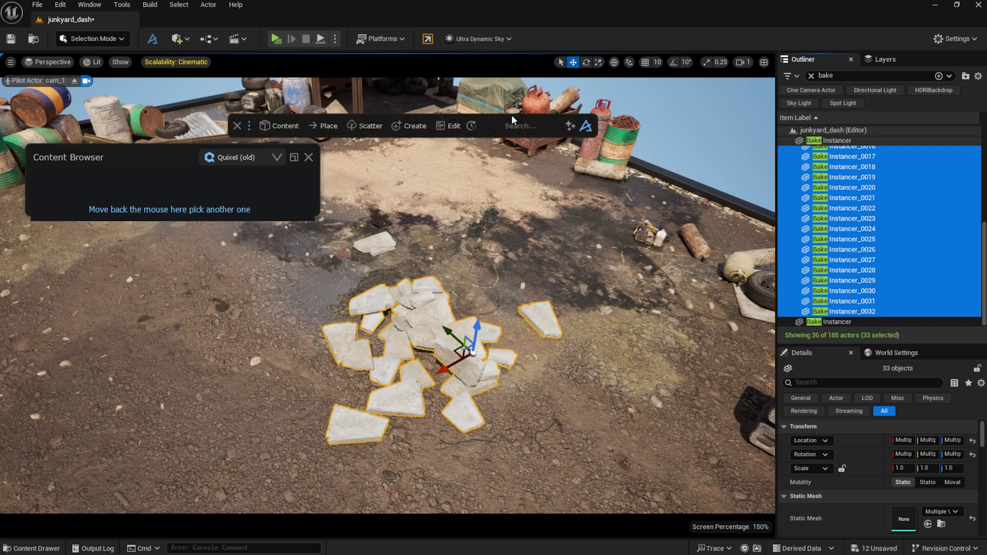
# - Merge the selected slabs into one static mesh with Merge actors and place a copy of SM_Merged_91675 behind the original pile
pyautogui.click(520, 126)
pyautogui.write('actor')
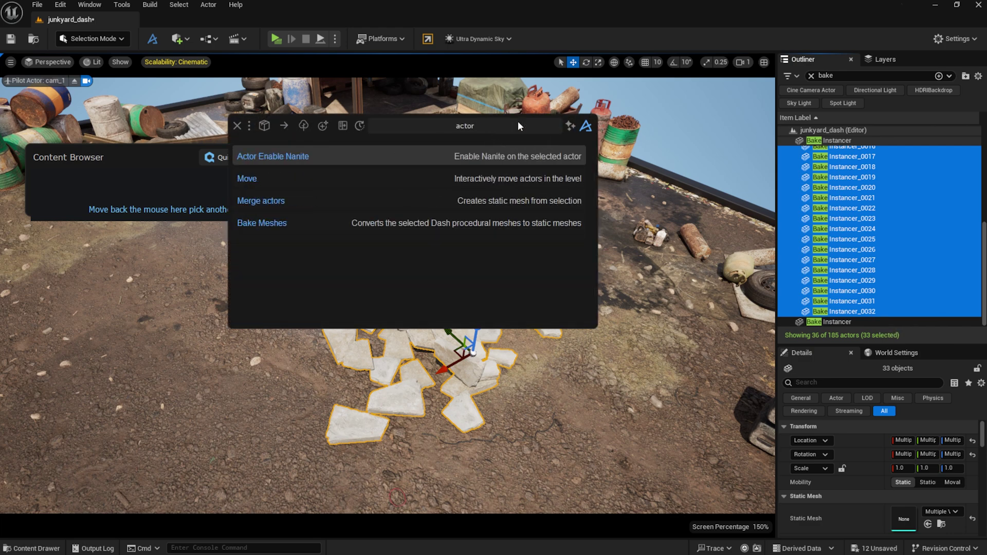
pyautogui.click(499, 201)
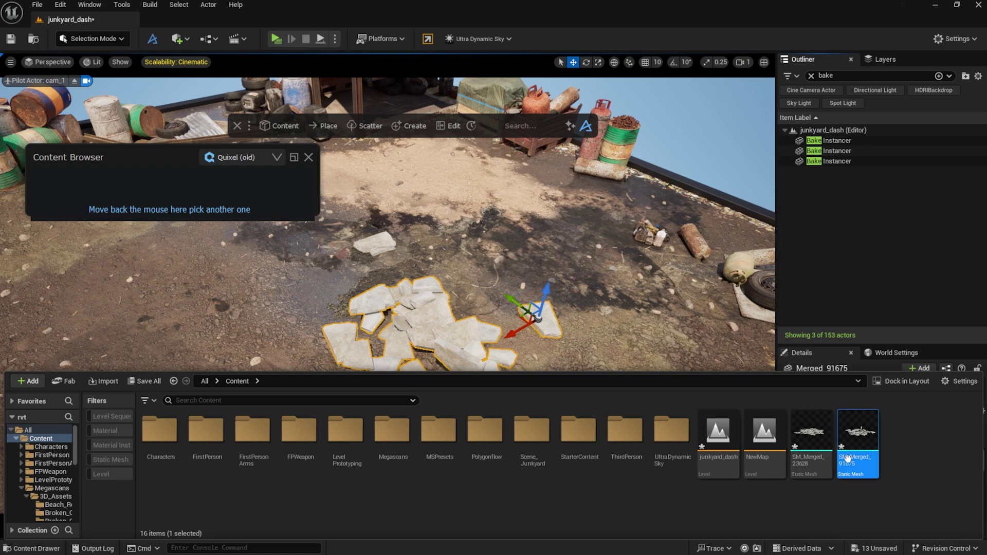
pyautogui.moveTo(847, 458); pyautogui.dragTo(550, 220)
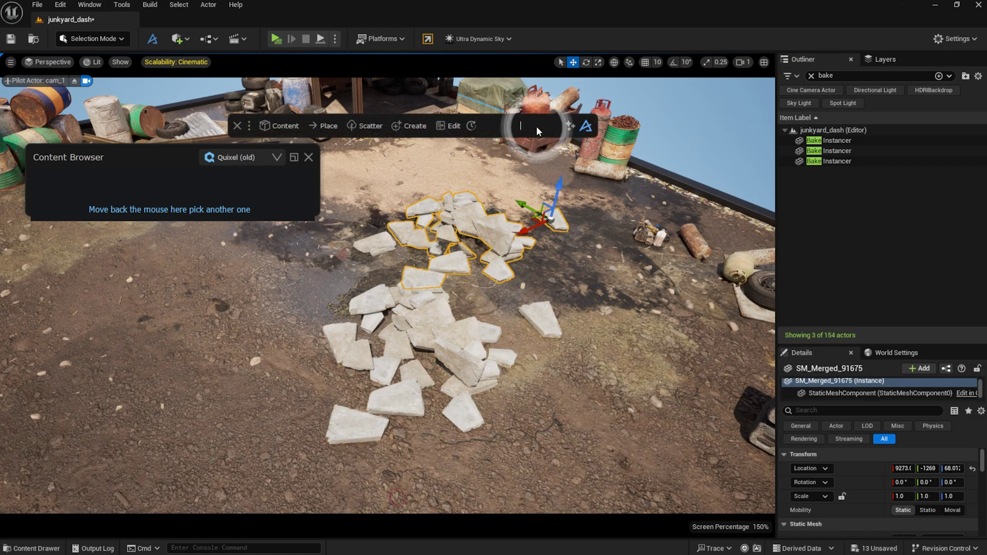
# - Enable Nanite on the placed merged slab mesh, shift it slightly, and close Dash's Content Browser
pyautogui.write('nanite')
pyautogui.click(425, 156)
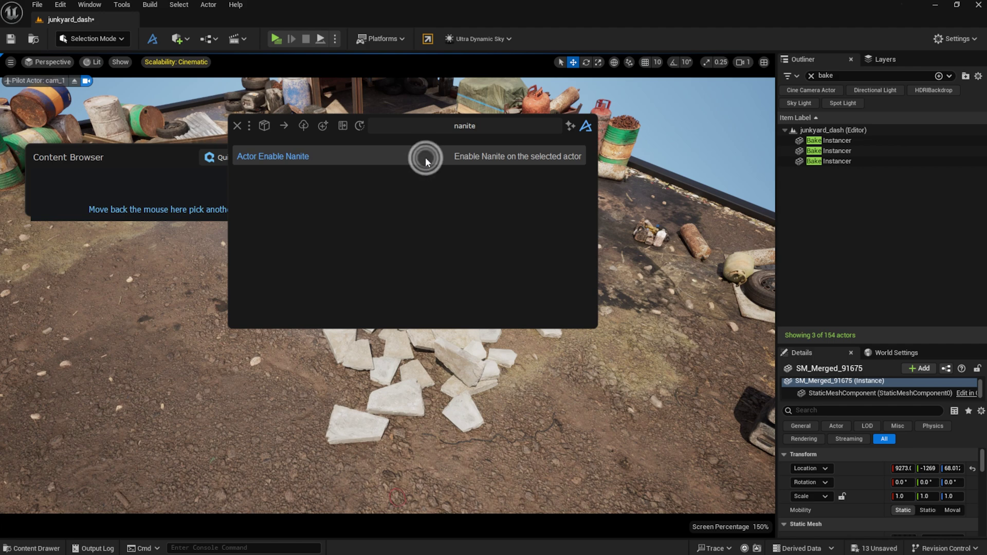
pyautogui.moveTo(549, 221)
pyautogui.mouseDown()
pyautogui.moveTo(414, 261)
pyautogui.moveTo(562, 213)
pyautogui.mouseUp()
pyautogui.click(309, 159)
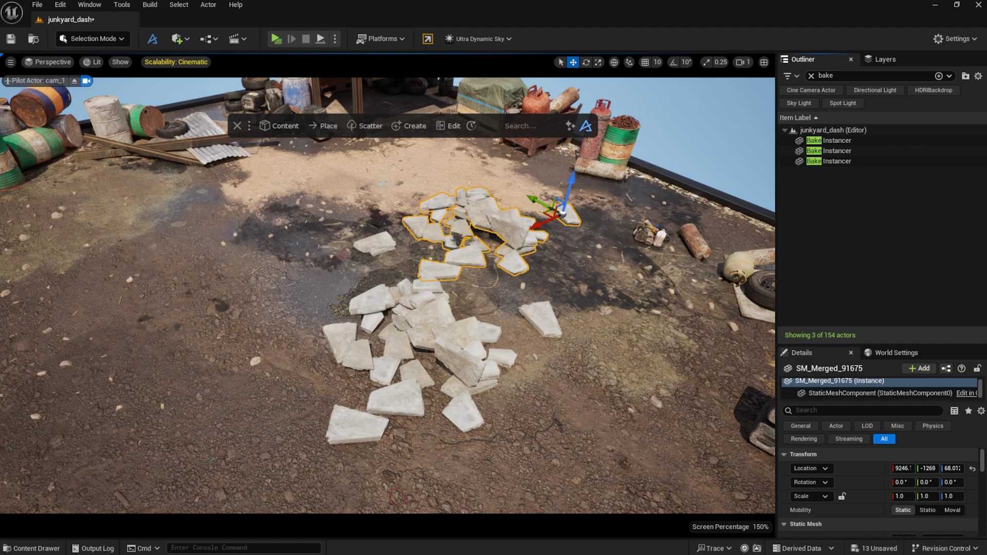
# - Scatter the merged slab mesh over SM_Ind_Jun_Ground_02 with Surface Scatter, slightly raising the density and the maximum scale
pyautogui.click(372, 127)
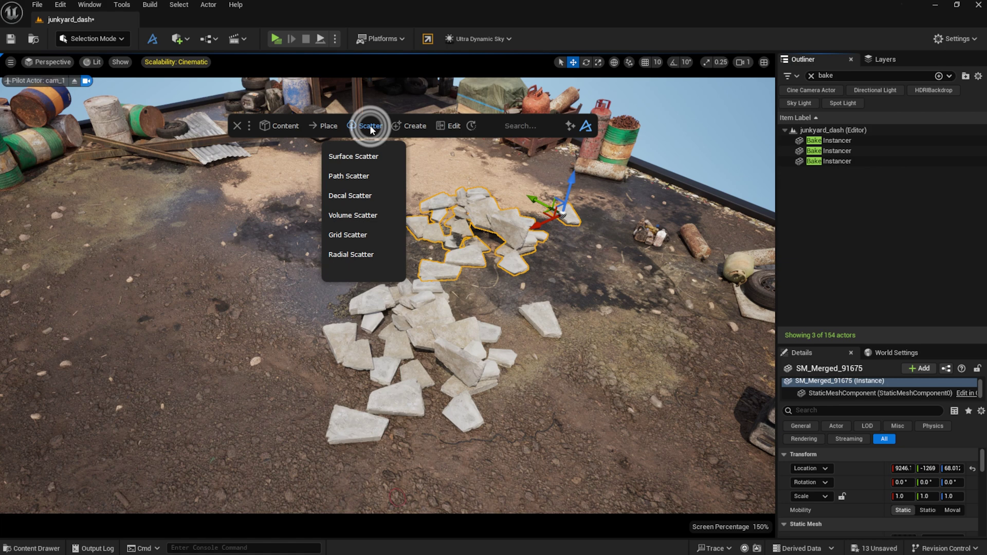
pyautogui.click(361, 158)
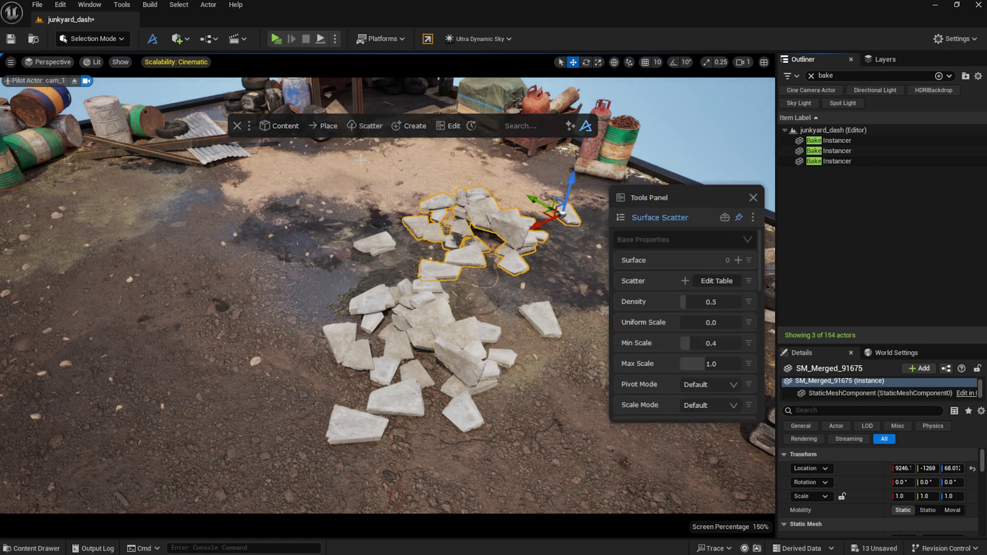
pyautogui.click(687, 281)
pyautogui.click(572, 261)
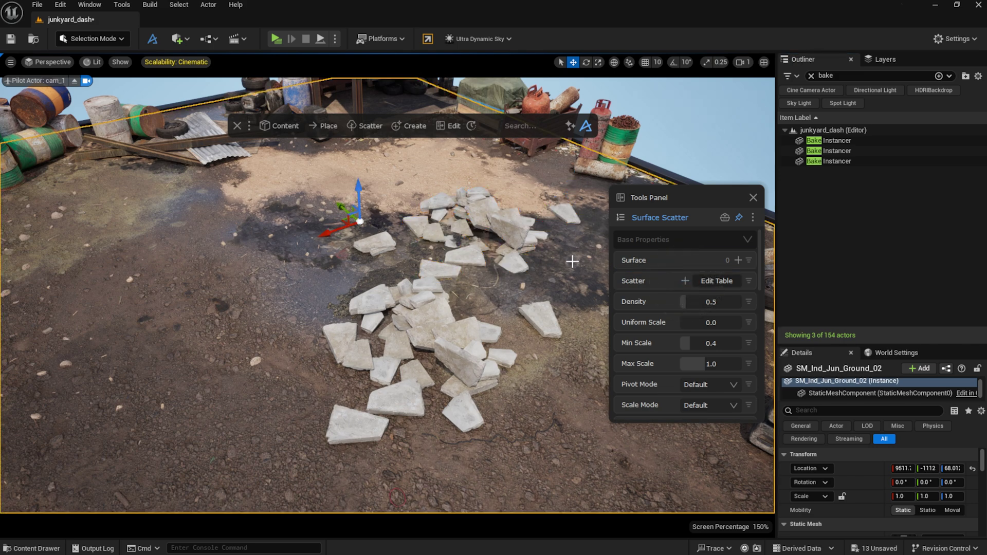
pyautogui.click(738, 260)
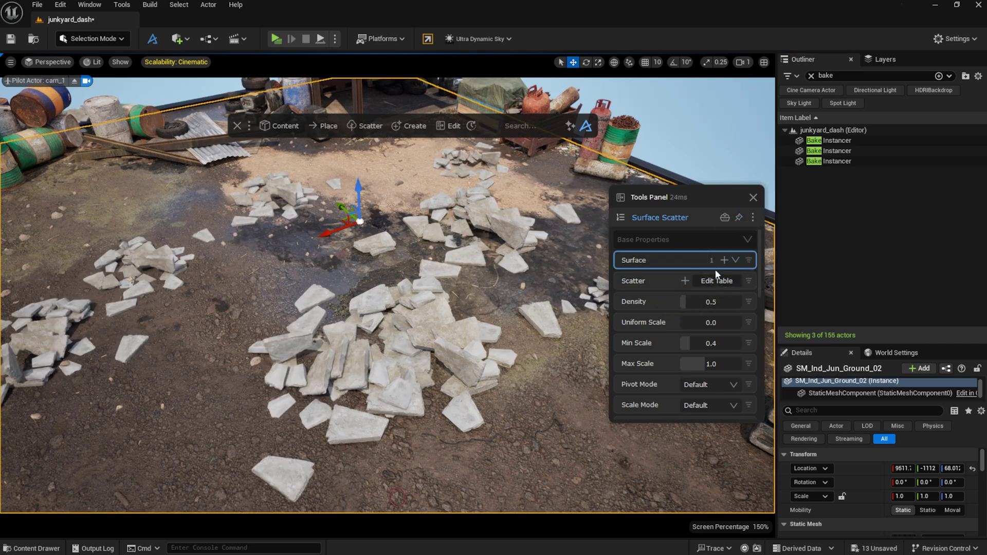
pyautogui.moveTo(684, 301); pyautogui.dragTo(686, 302)
pyautogui.moveTo(690, 363); pyautogui.dragTo(700, 363)
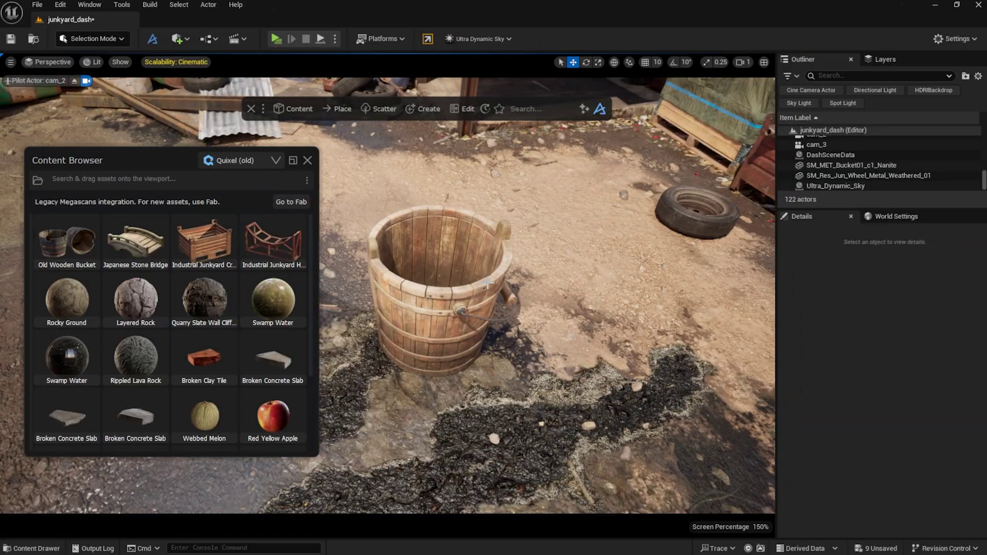
# - Bring the Broken Clay Tile asset into the scene with Physics Paint and paint tiles over the wooden bucket
pyautogui.click(487, 283)
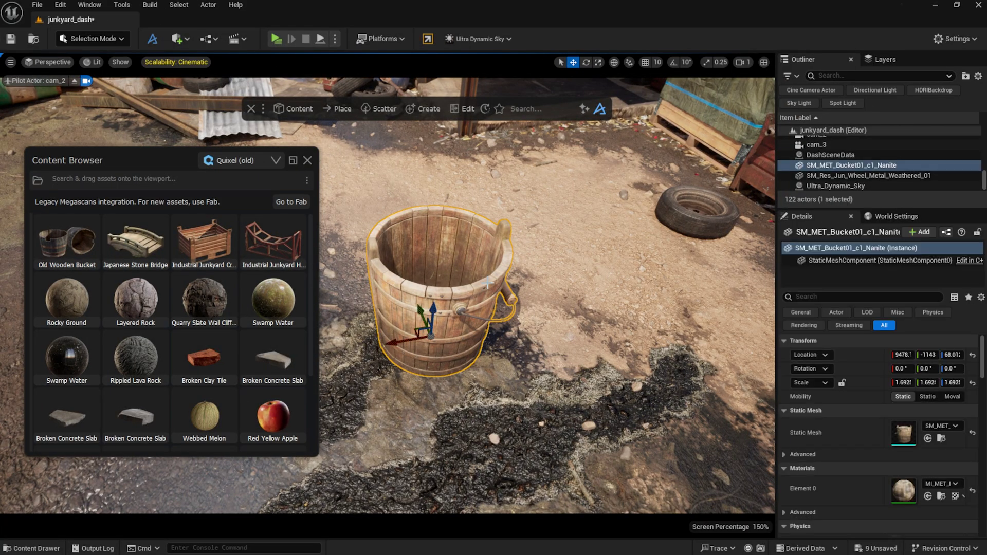
pyautogui.scroll(-1, 211, 344)
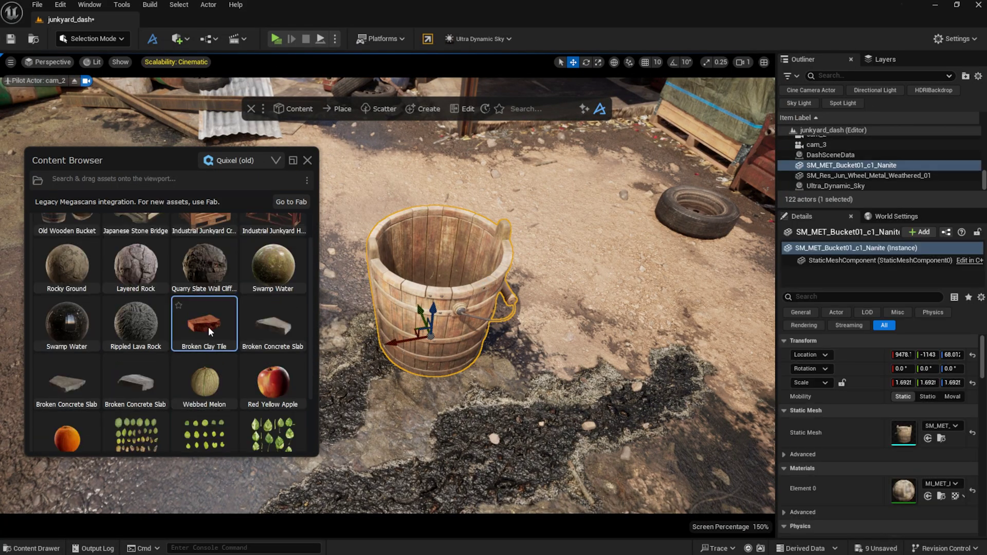
pyautogui.keyDown('ctrl'); pyautogui.moveTo(199, 317); pyautogui.dragTo(576, 330); pyautogui.keyUp('ctrl')
pyautogui.click(556, 407)
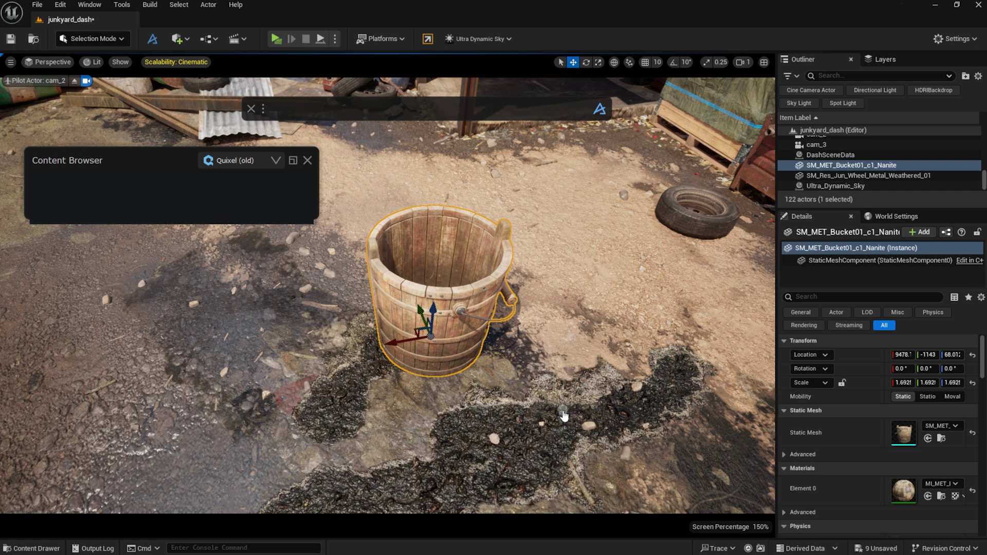
pyautogui.scroll(-3, 452, 264)
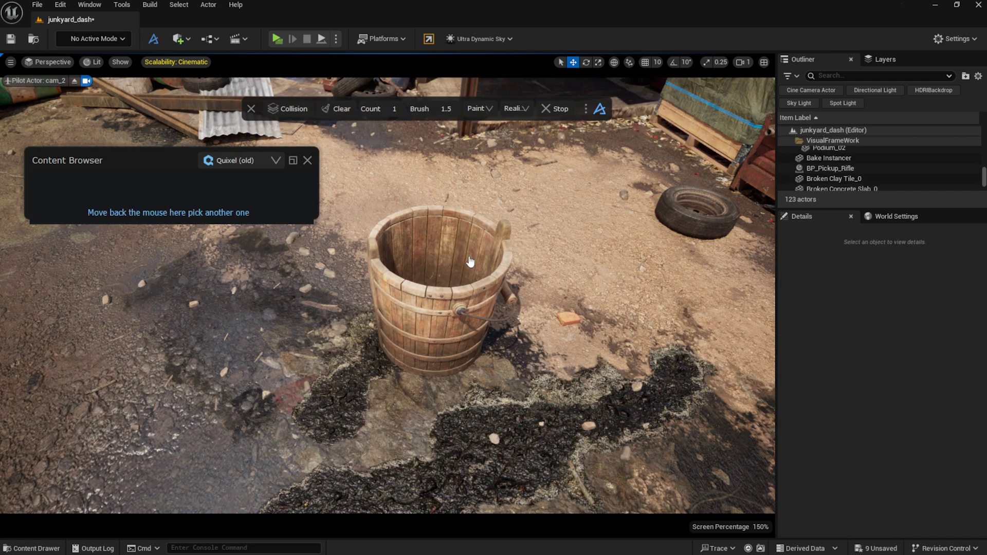
pyautogui.moveTo(454, 256)
pyautogui.mouseDown()
pyautogui.moveTo(446, 353)
pyautogui.moveTo(446, 280)
pyautogui.moveTo(414, 256)
pyautogui.moveTo(432, 221)
pyautogui.moveTo(437, 248)
pyautogui.moveTo(450, 245)
pyautogui.mouseUp()
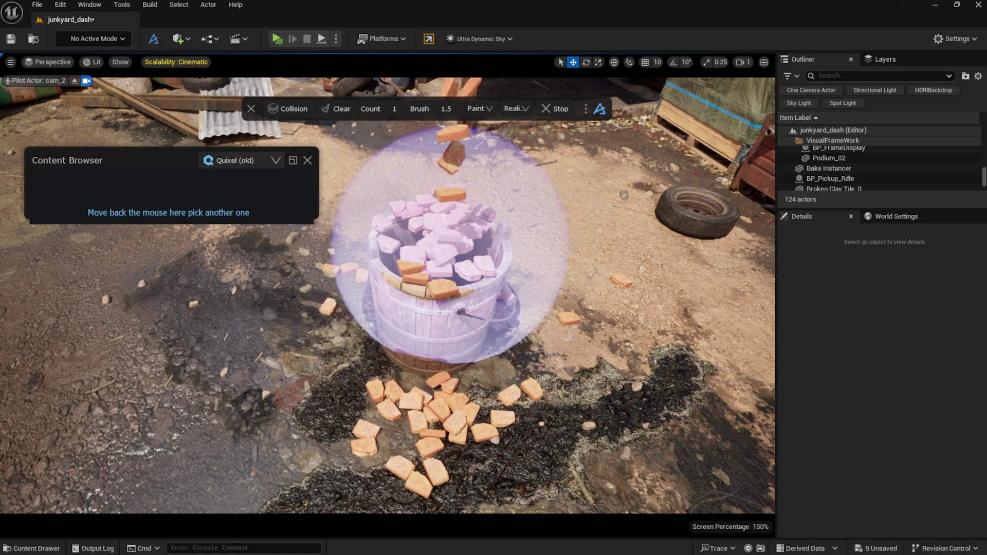
# - Set the wooden bucket's collision to Complex and paint more clay tiles into it
pyautogui.click(421, 322)
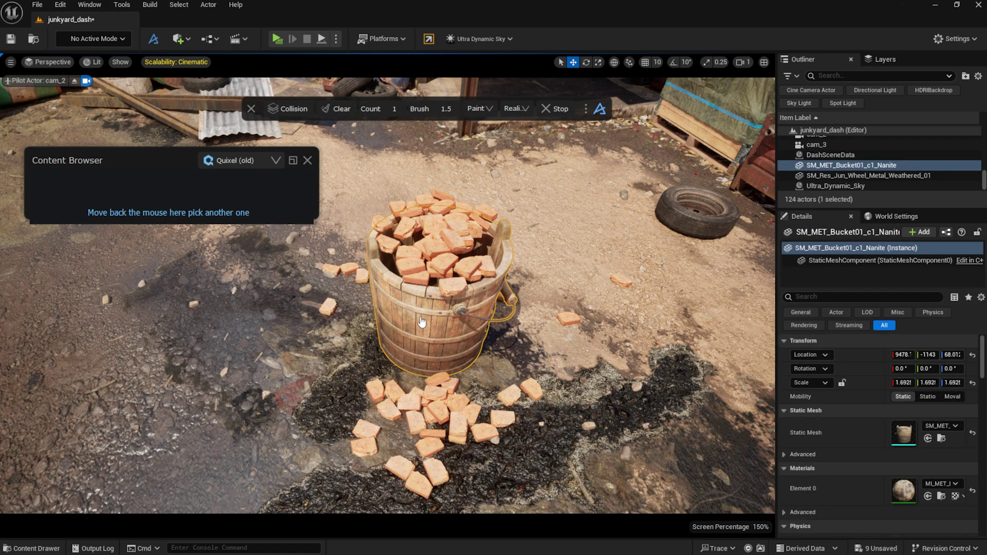
pyautogui.click(301, 109)
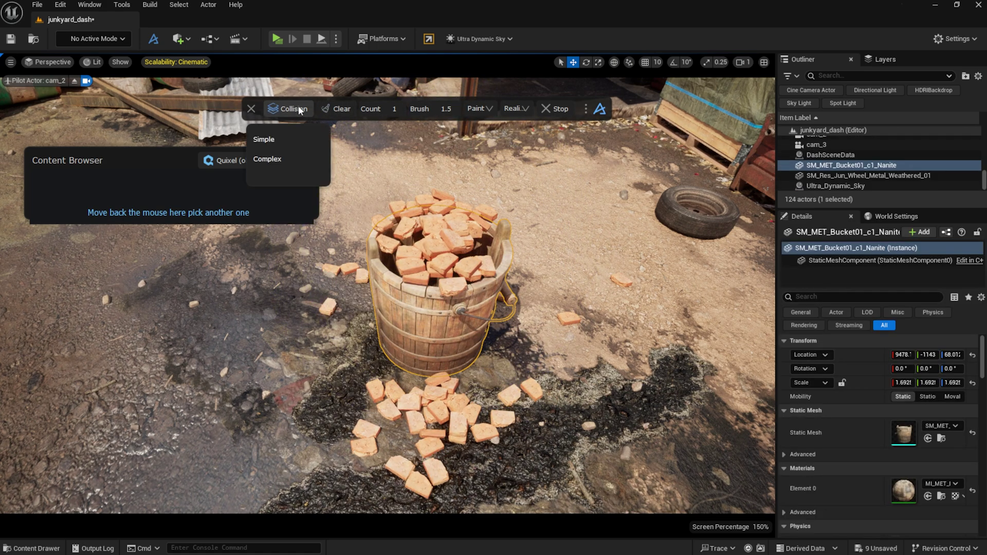
pyautogui.click(294, 160)
pyautogui.click(293, 162)
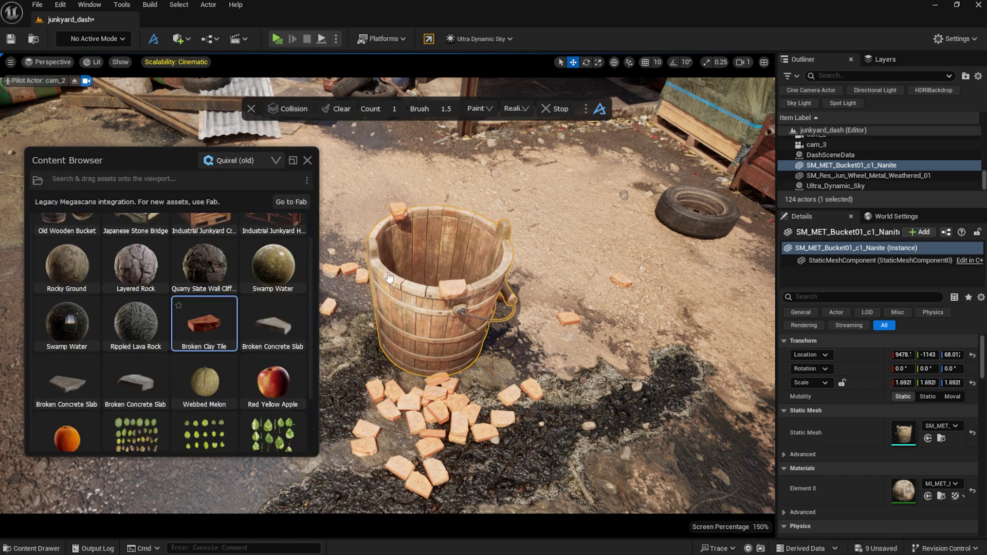
pyautogui.moveTo(466, 285)
pyautogui.mouseDown()
pyautogui.moveTo(436, 237)
pyautogui.moveTo(508, 291)
pyautogui.moveTo(452, 293)
pyautogui.moveTo(453, 334)
pyautogui.mouseUp()
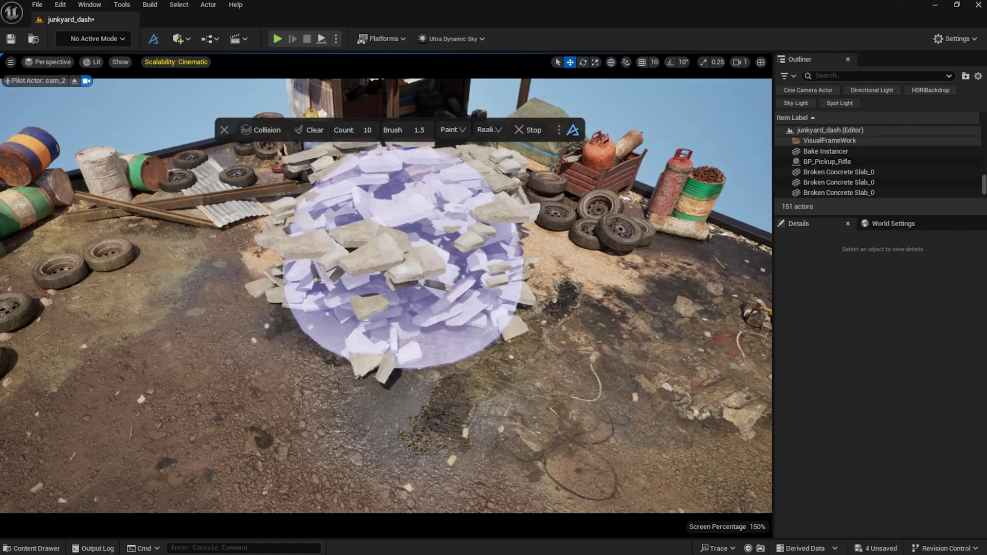
# - Paint more slabs onto the large concrete heap with Physics Paint, and reset the Physics Drop of the tyre group
pyautogui.moveTo(408, 254)
pyautogui.mouseDown()
pyautogui.moveTo(396, 253)
pyautogui.moveTo(409, 262)
pyautogui.moveTo(421, 315)
pyautogui.moveTo(495, 279)
pyautogui.moveTo(247, 331)
pyautogui.moveTo(380, 348)
pyautogui.mouseUp()
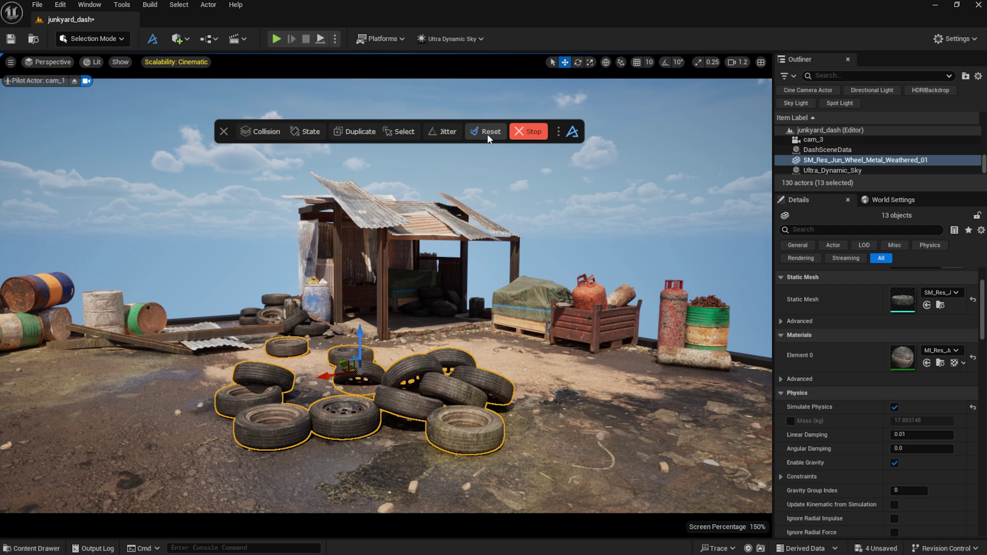
pyautogui.click(486, 134)
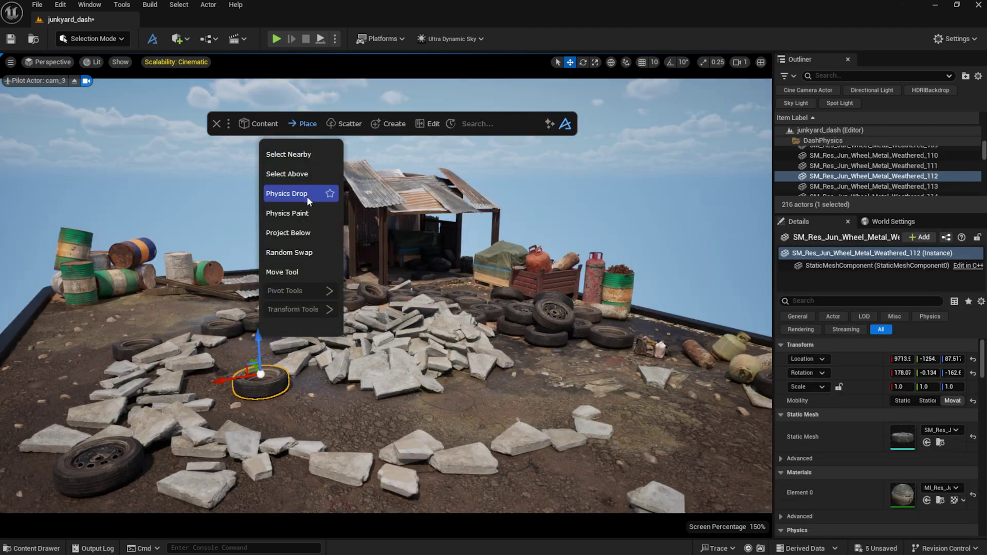
# - Run Physics Drop on the selected tyre and push it through the concrete rubble
pyautogui.click(307, 194)
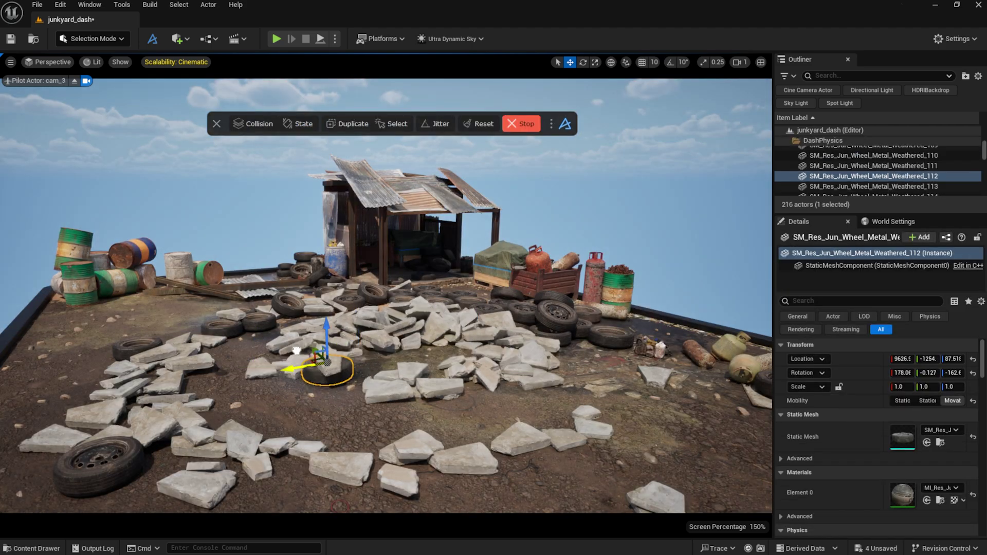
pyautogui.click(472, 324)
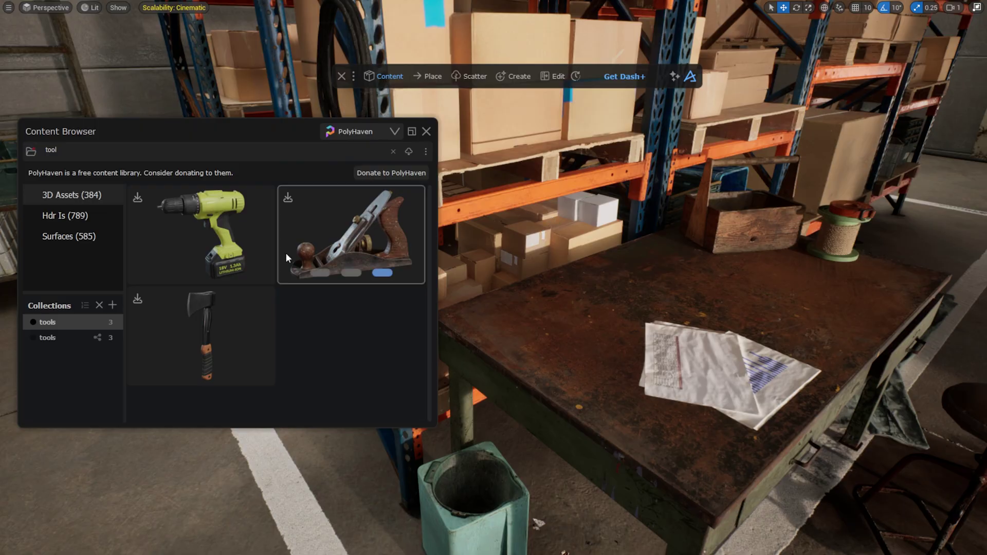
# - Place the PolyHaven cordless drill on the workbench, and set the seed of the rocks' Surface Scatter to 53271
pyautogui.moveTo(277, 247); pyautogui.dragTo(513, 301)
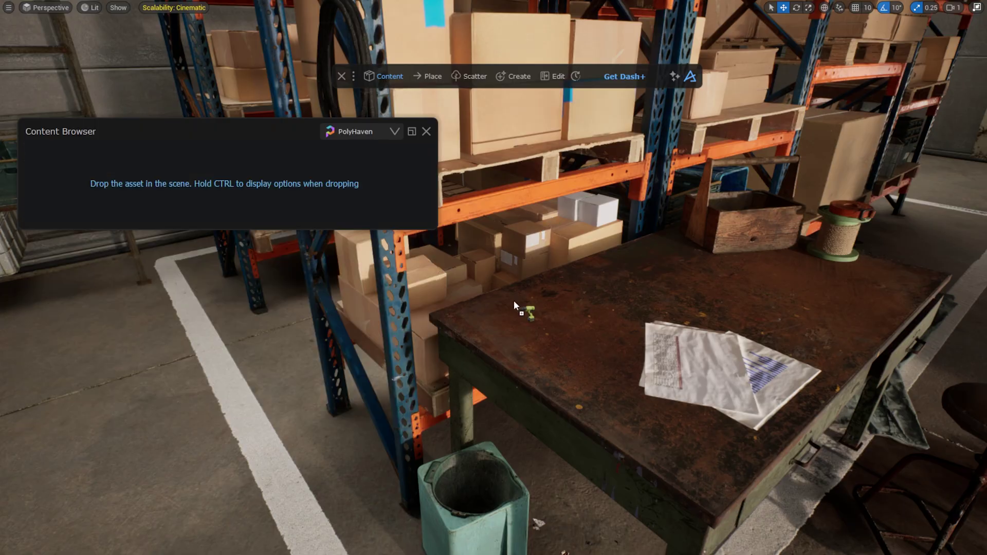
pyautogui.moveTo(587, 320); pyautogui.dragTo(586, 320)
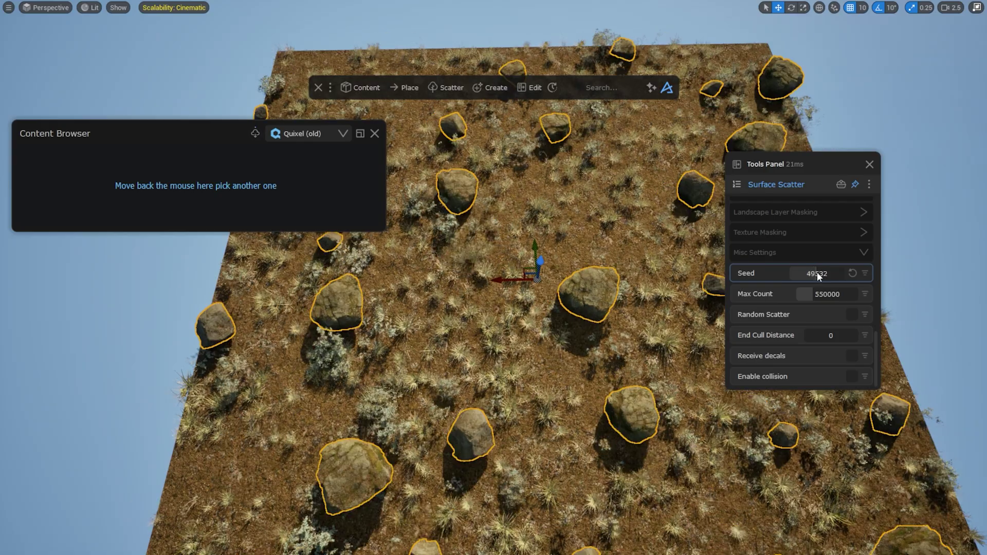
pyautogui.moveTo(817, 272); pyautogui.dragTo(820, 273)
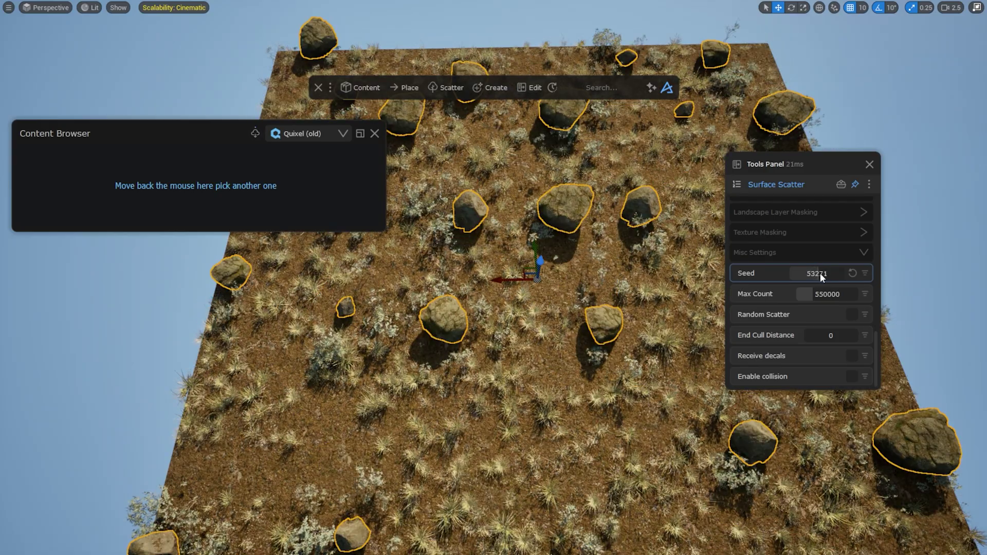